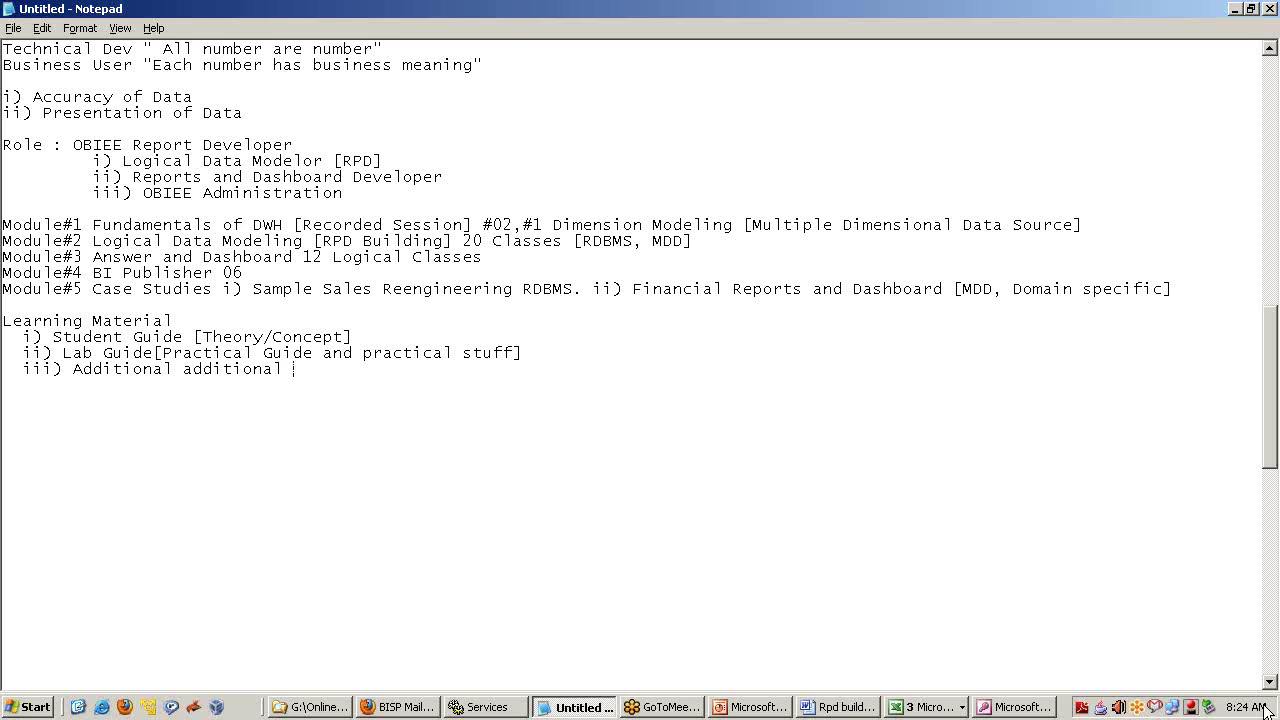
# - Add '200 documentation' with sub-items i) How To Series, Beginner's Guide and iii) Installation Document
pyautogui.write('200 documentation')
pyautogui.press('Return')
pyautogui.write('i')
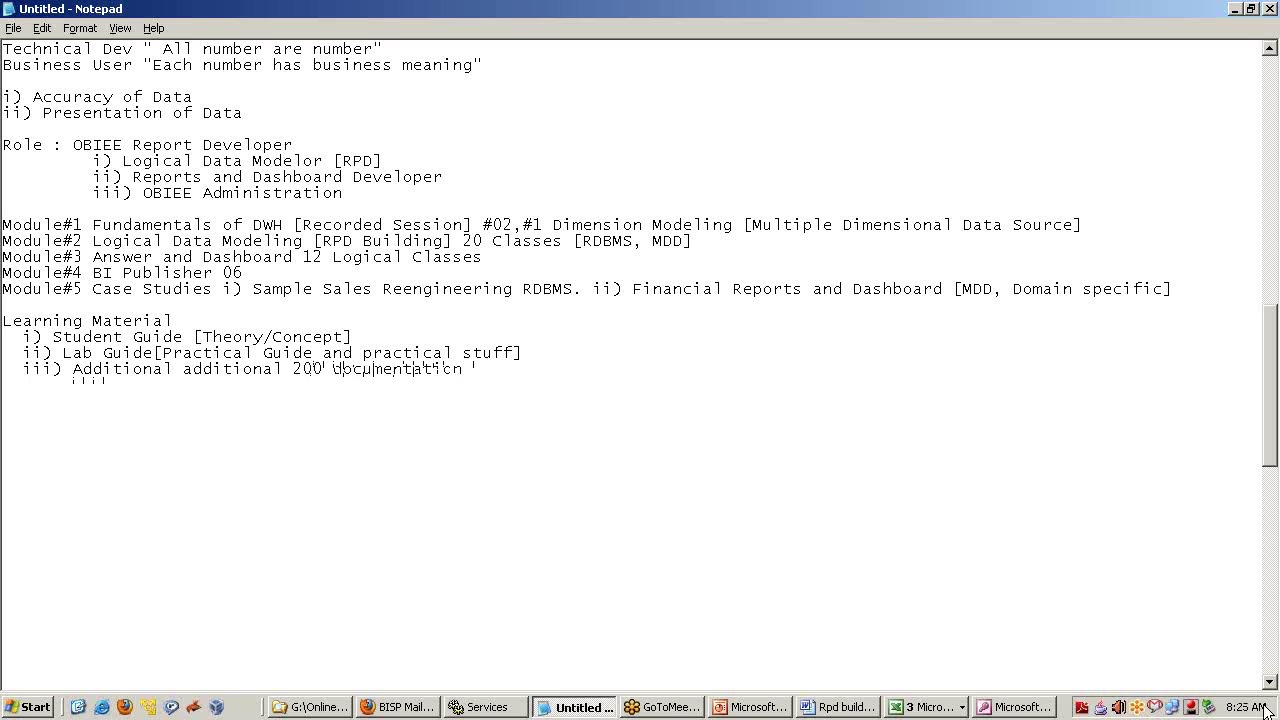
pyautogui.write(') How ')
pyautogui.write('To Series')
pyautogui.write('Beginner')
pyautogui.write("'s Guide")
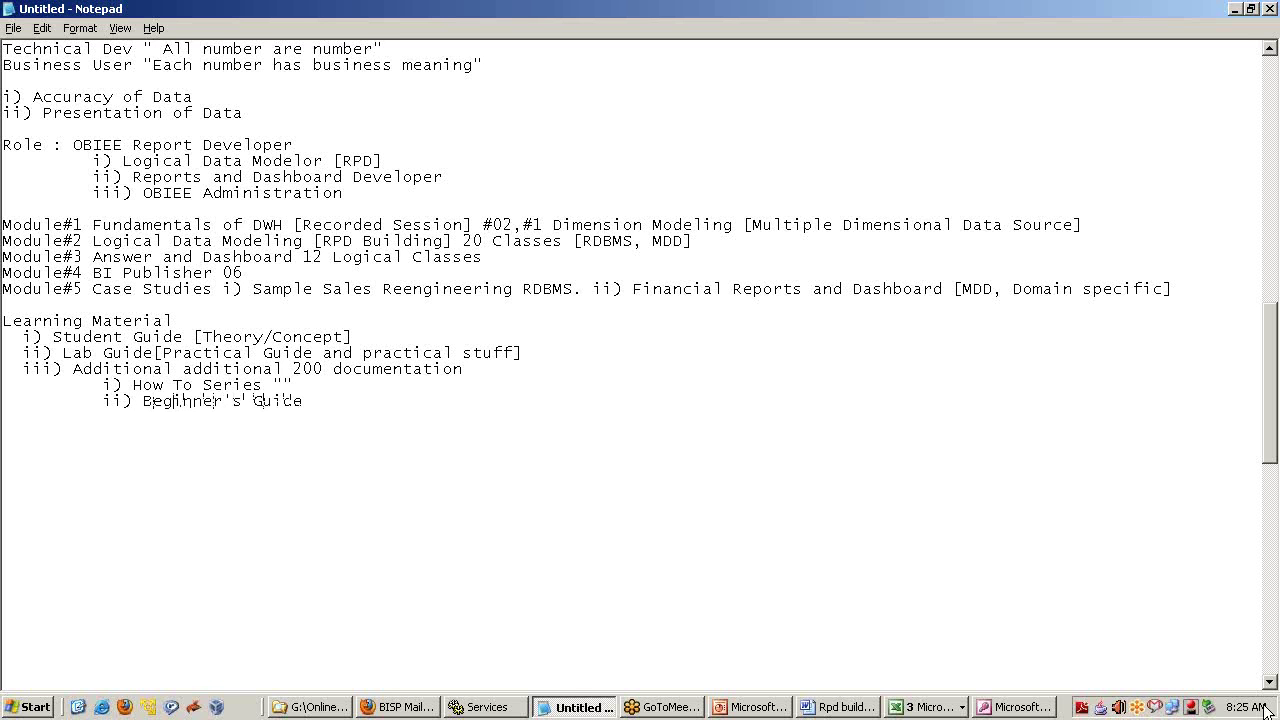
pyautogui.press('Return')
pyautogui.write('iii) Installation Document')
pyautogui.press('Return')
# - In details_samplesalesde.xls, copy the Schema 1 alias table rows B6:D22 from the 1.Alias Physical Layer sheet
pyautogui.click(930, 707)
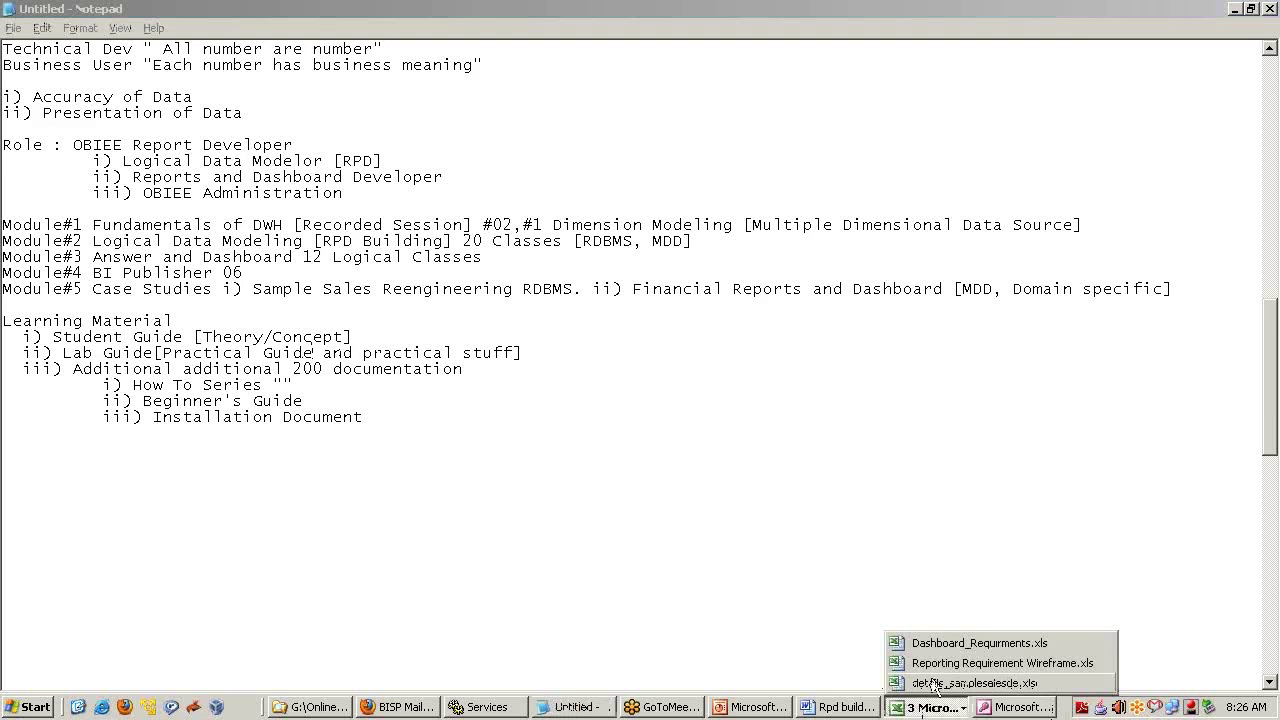
pyautogui.click(935, 686)
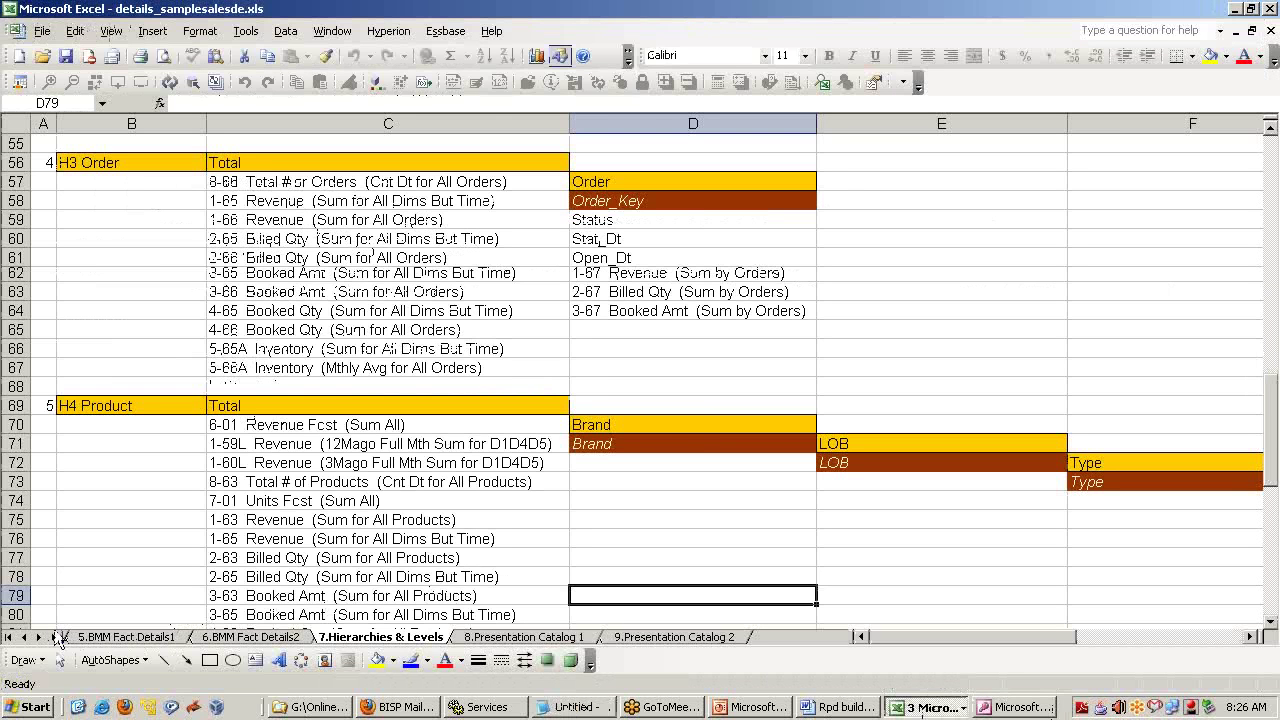
pyautogui.click(24, 637)
pyautogui.click(24, 637)
pyautogui.click(24, 637)
pyautogui.click(24, 637)
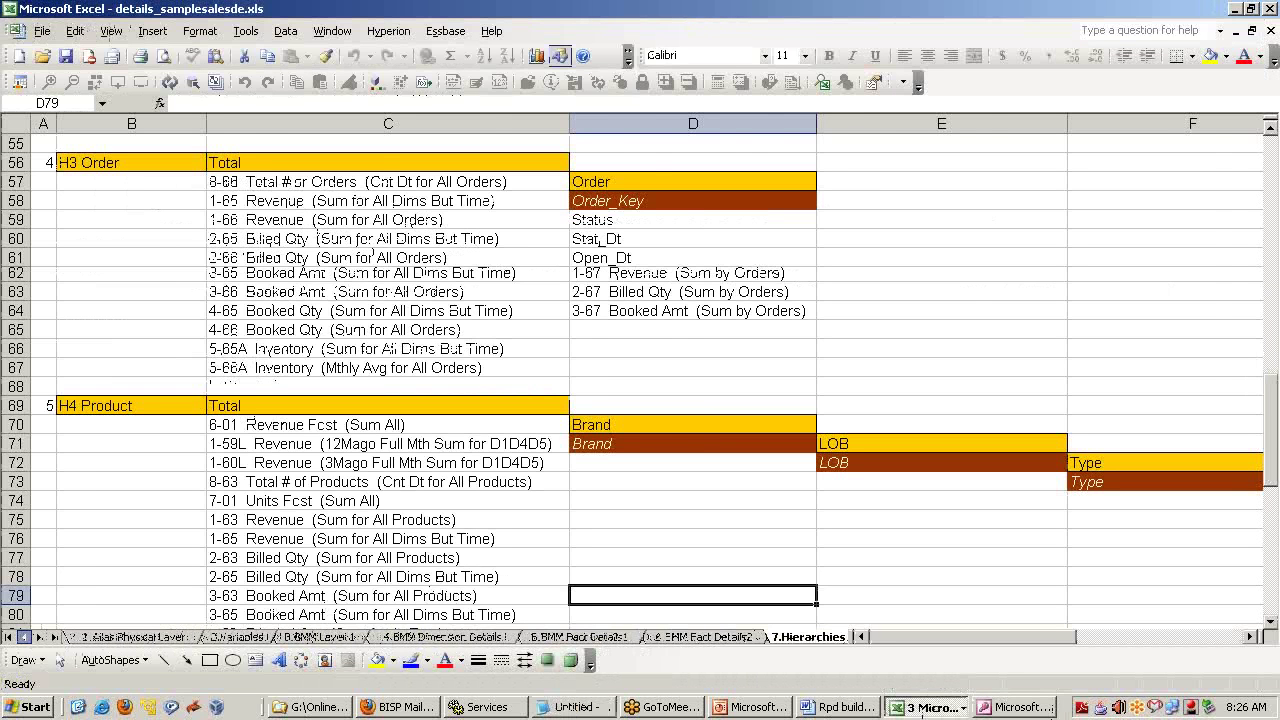
pyautogui.click(128, 637)
pyautogui.scroll(12, 790, 380)
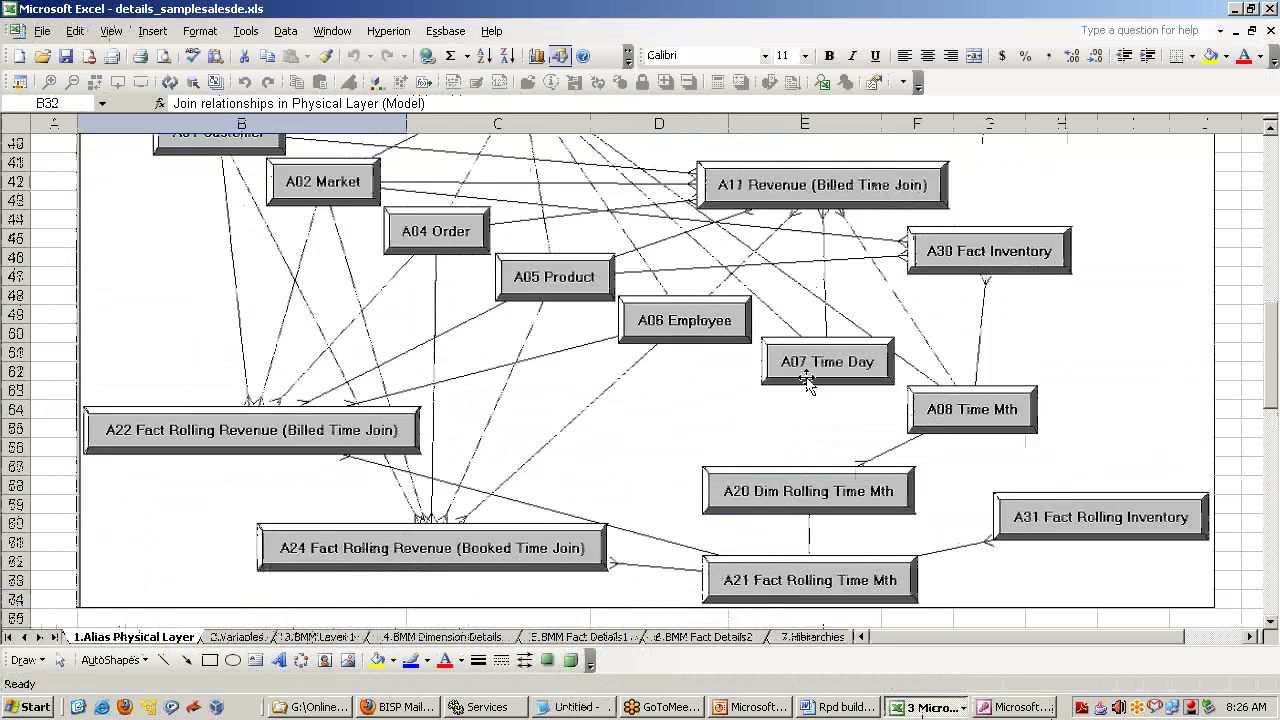
pyautogui.scroll(5, 796, 373)
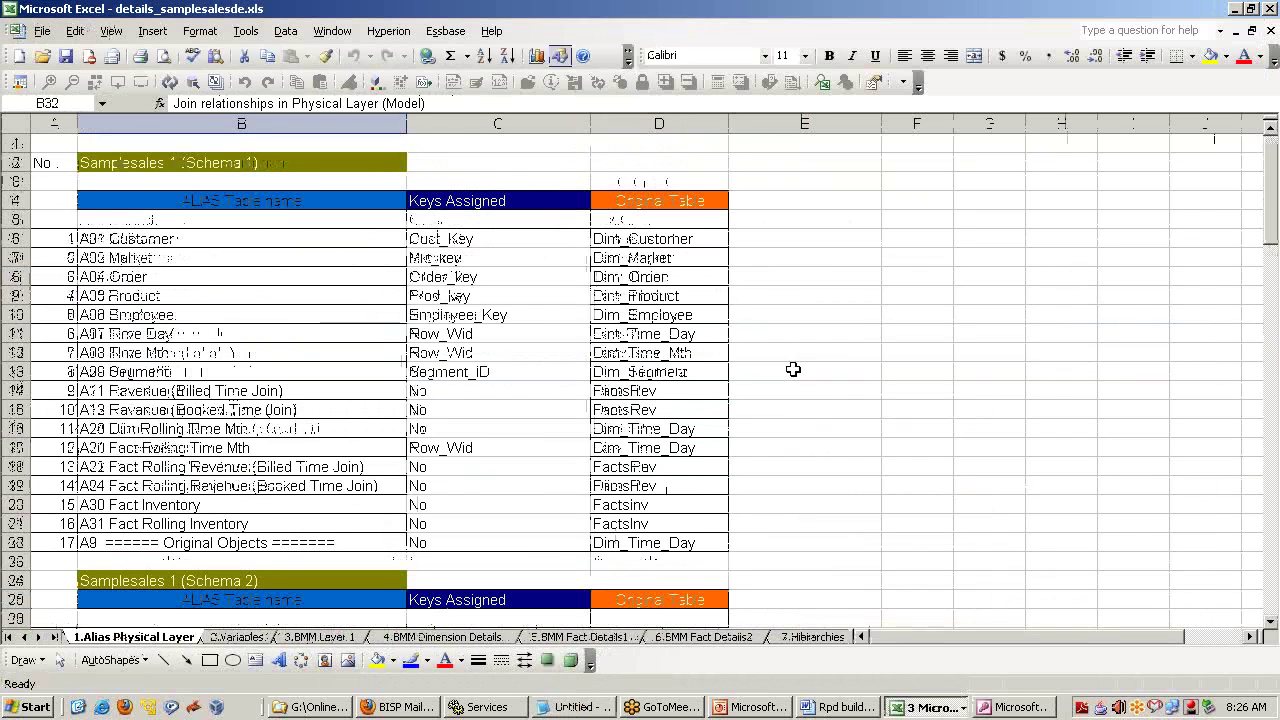
pyautogui.moveTo(201, 244); pyautogui.dragTo(648, 537)
pyautogui.hotkey('ctrl', 'c')
# - Scroll down through the Physical Diagram and the foreign-key join relationships table
pyautogui.scroll(-1, 978, 437)
pyautogui.scroll(-9, 978, 437)
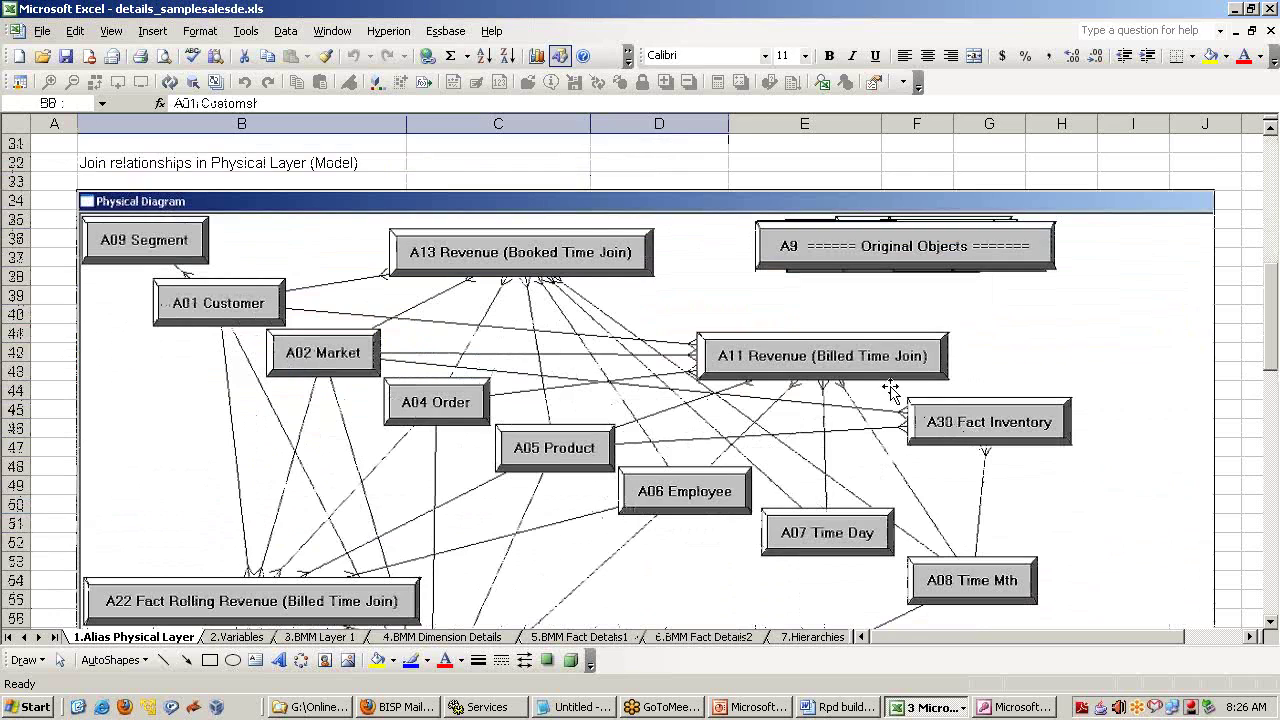
pyautogui.click(890, 338)
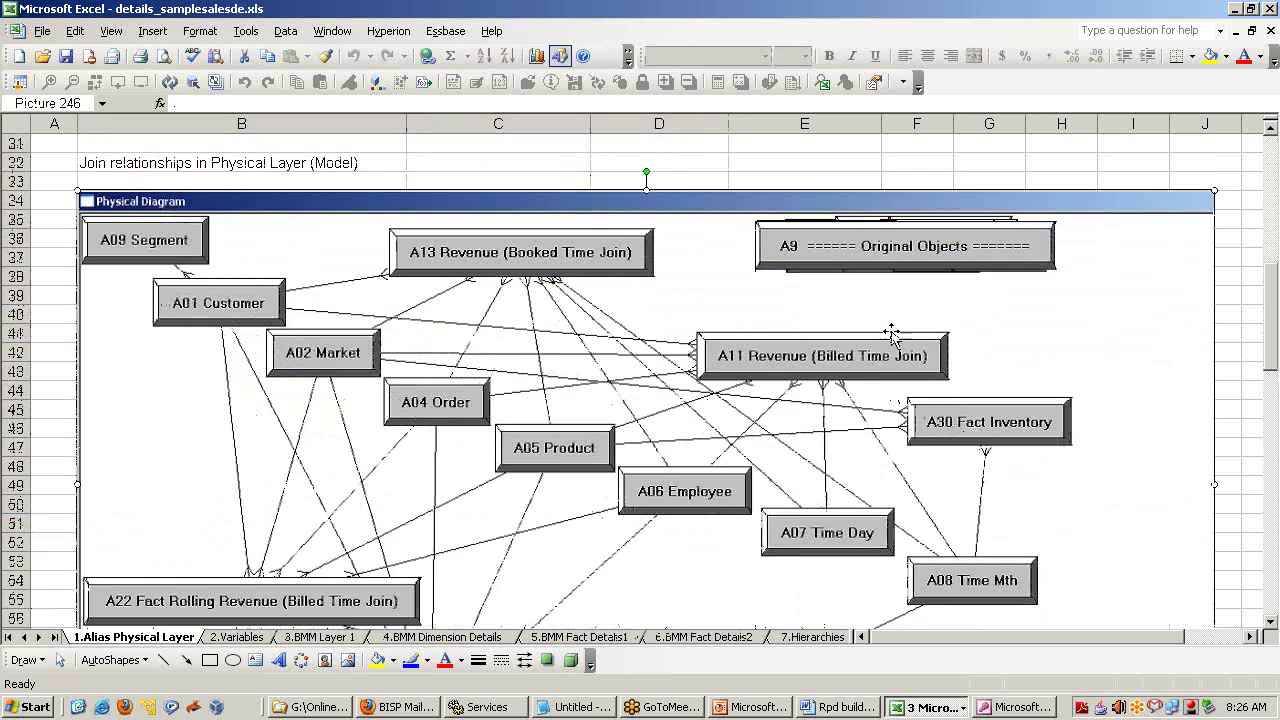
pyautogui.scroll(-3, 890, 338)
pyautogui.scroll(-6, 890, 338)
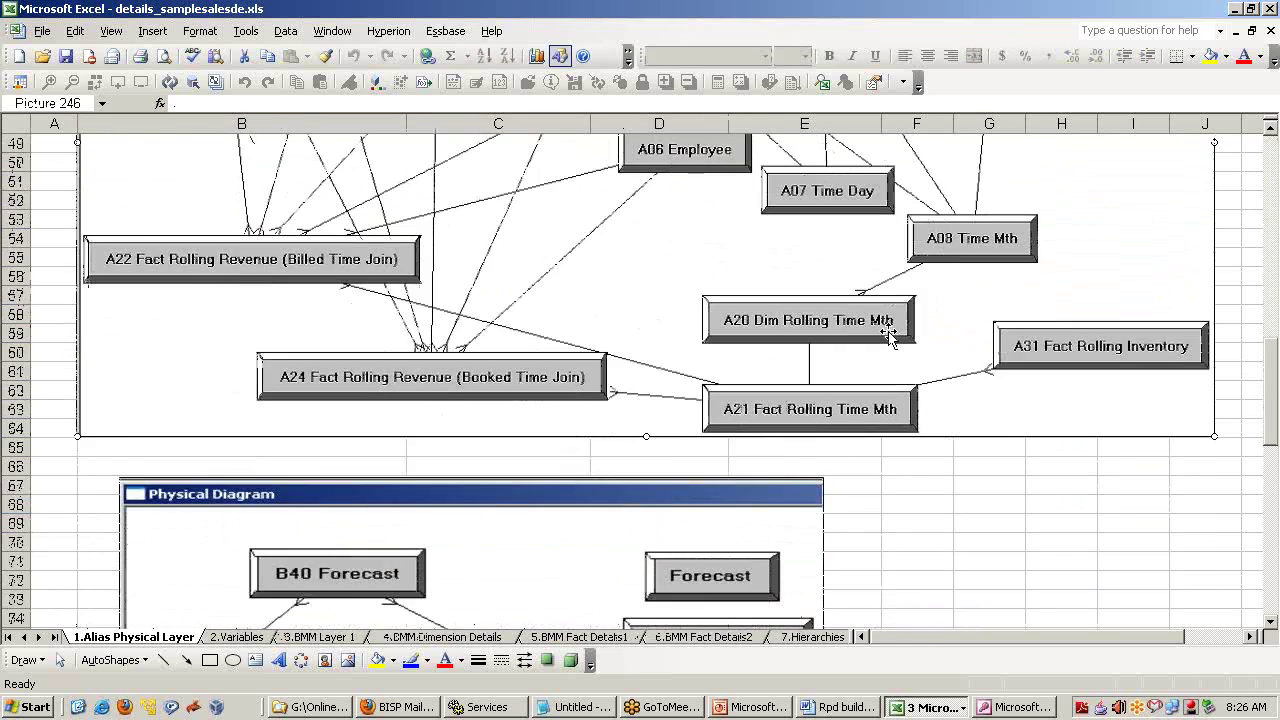
pyautogui.scroll(-5, 623, 399)
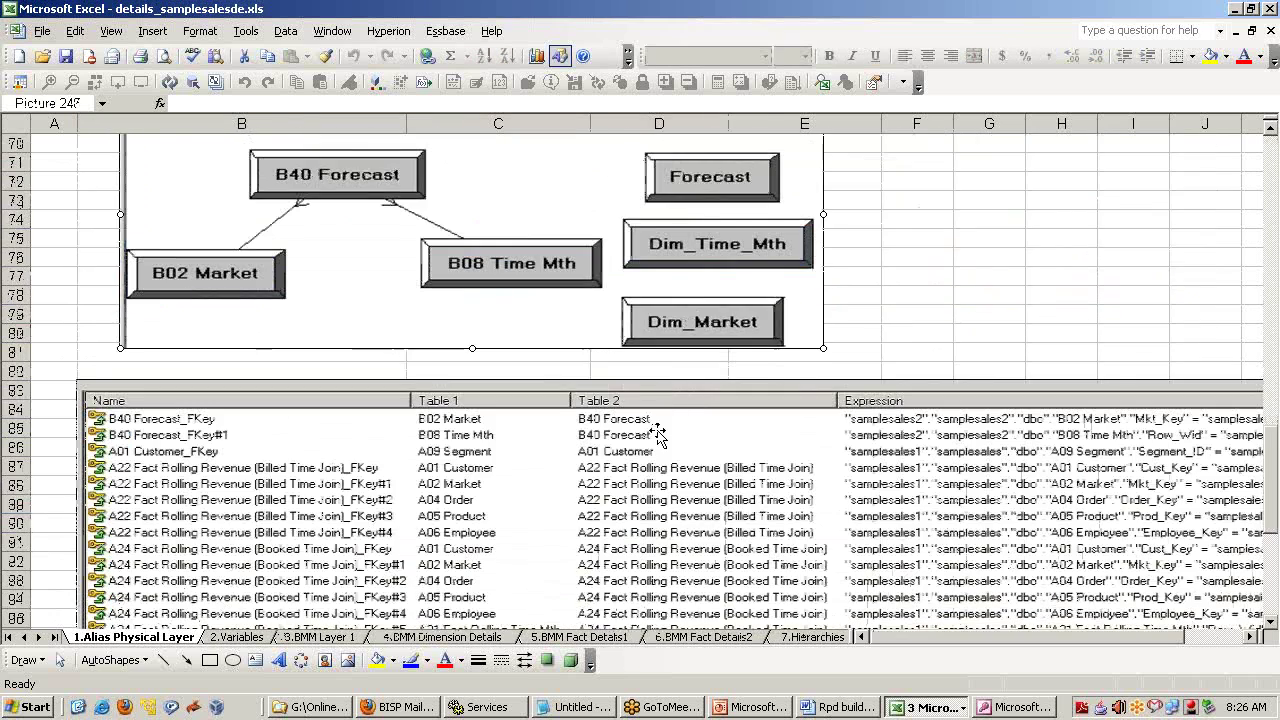
pyautogui.click(660, 430)
pyautogui.scroll(-2, 660, 430)
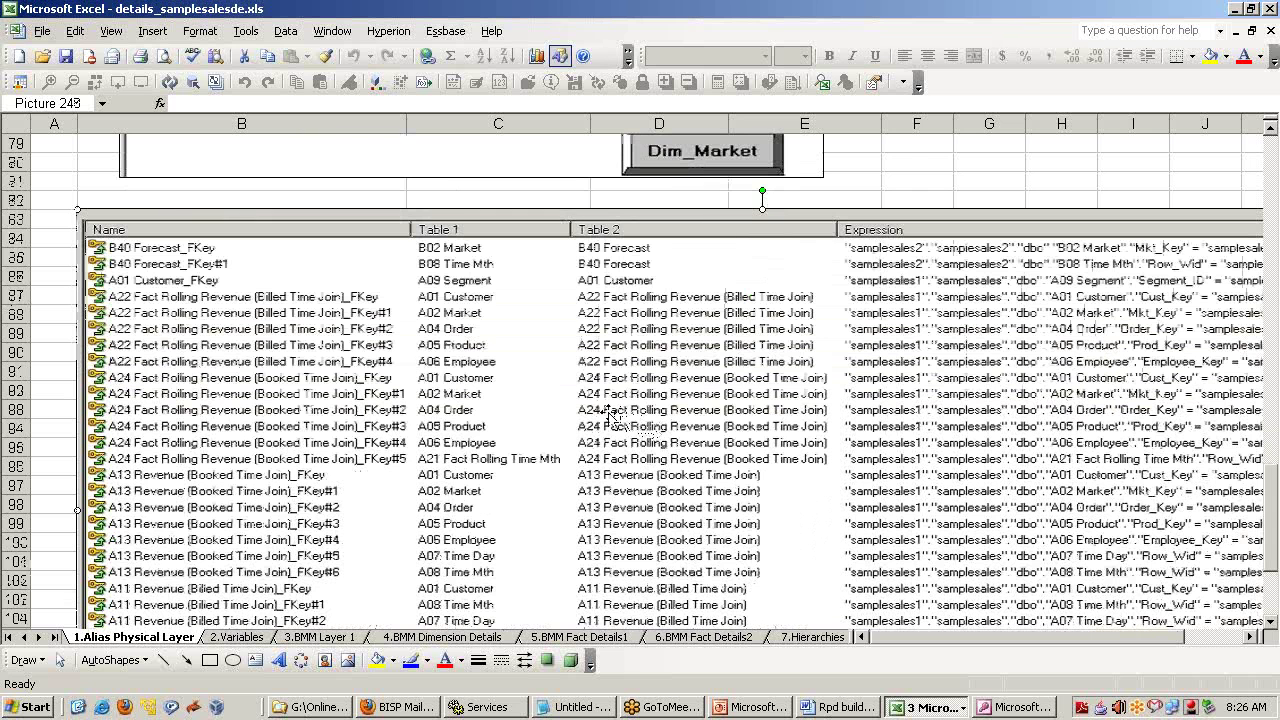
# - Browse the 2.Variables through 6.BMM Fact Details2 sheets
pyautogui.click(258, 638)
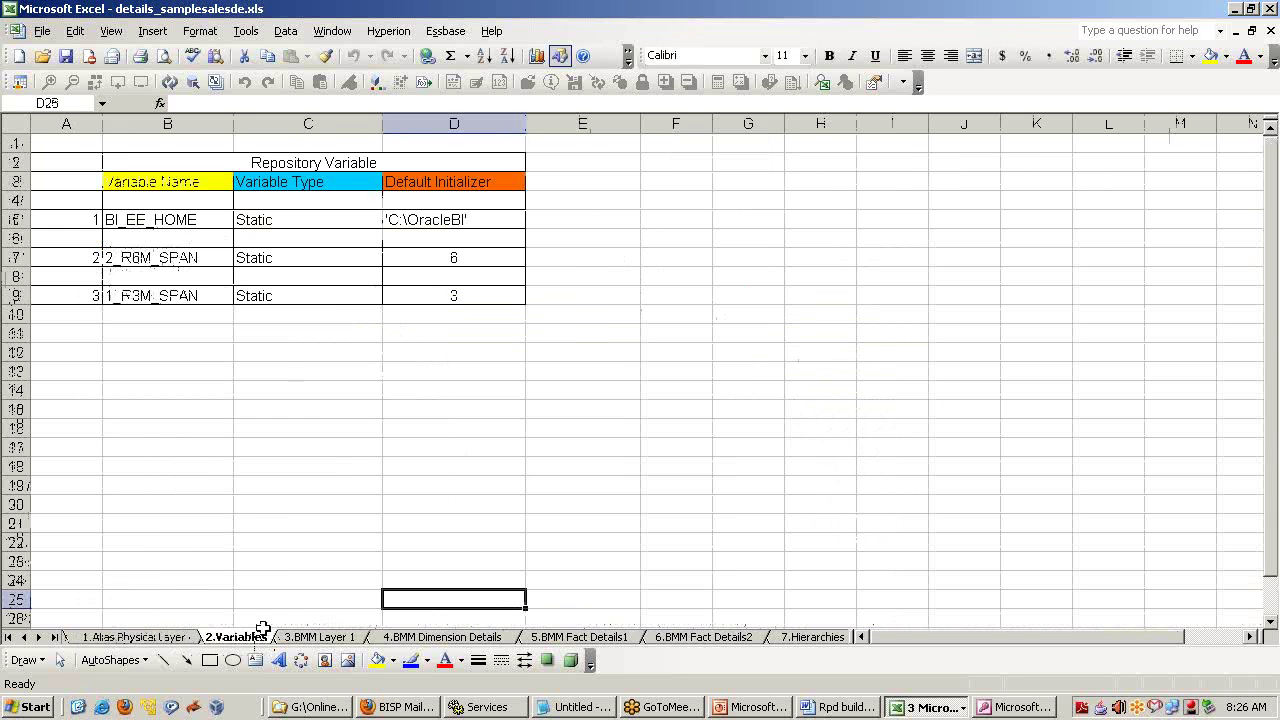
pyautogui.click(315, 640)
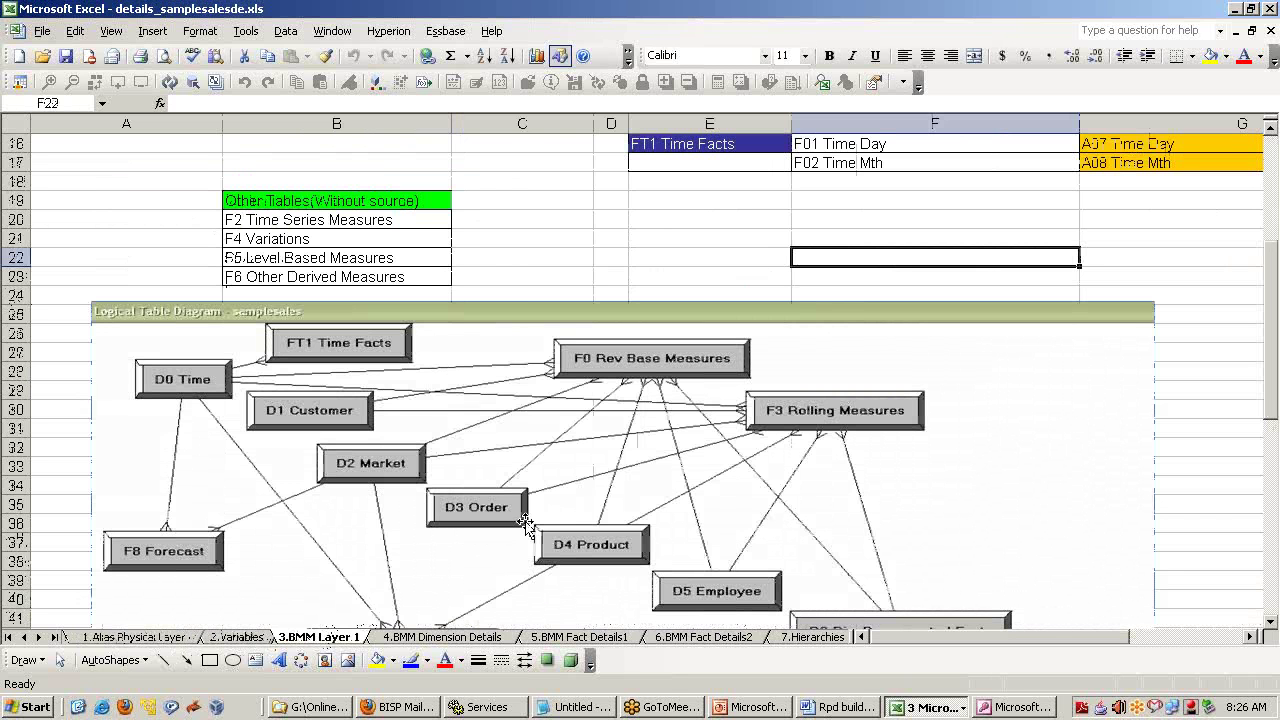
pyautogui.click(446, 641)
pyautogui.click(585, 638)
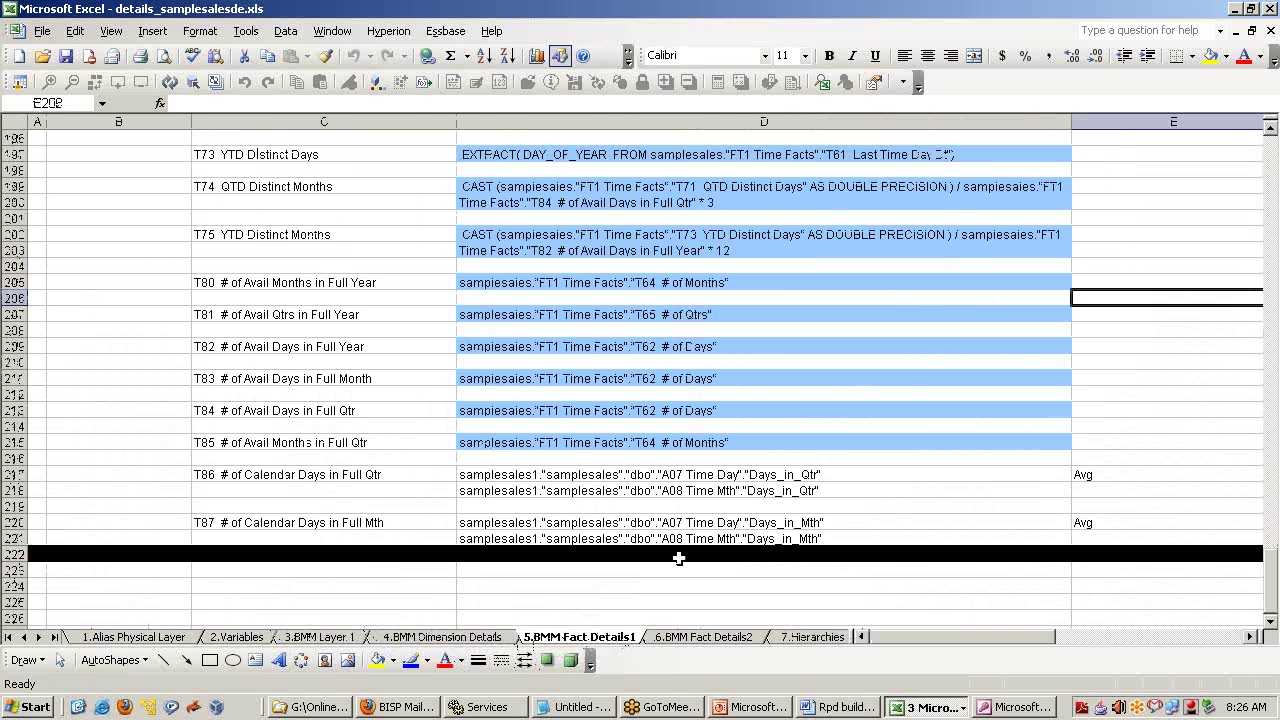
pyautogui.scroll(5, 665, 480)
pyautogui.scroll(-5, 665, 517)
pyautogui.moveTo(1271, 594); pyautogui.dragTo(1268, 158)
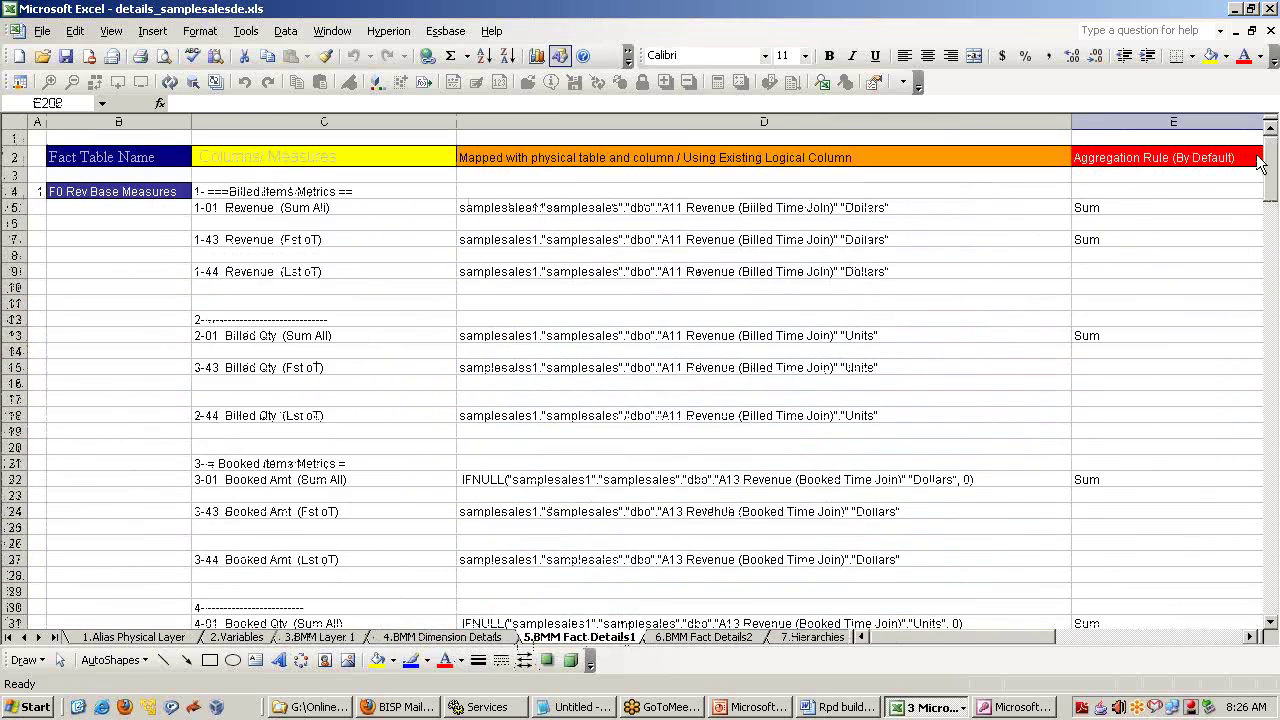
pyautogui.click(710, 640)
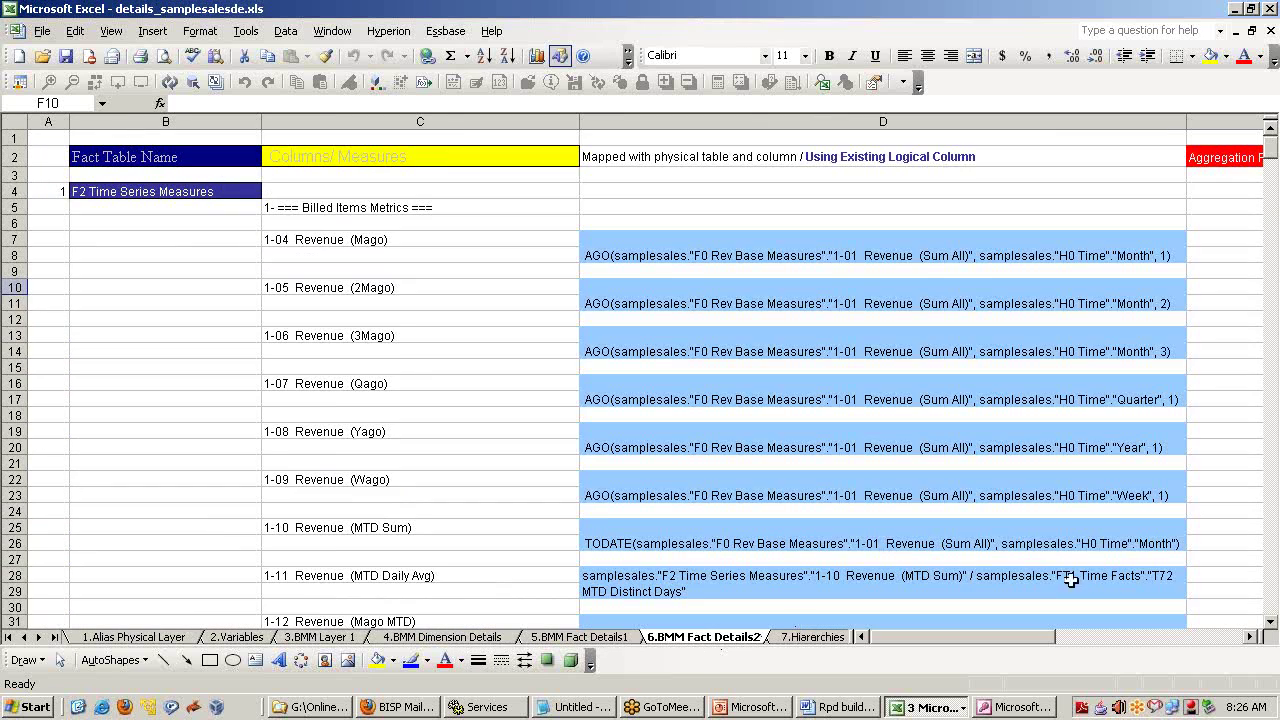
pyautogui.moveTo(1275, 380); pyautogui.dragTo(1268, 610)
# - Inspect the 8-X3 Booked Unit Price label in C648 and its formula in D648
pyautogui.click(128, 604)
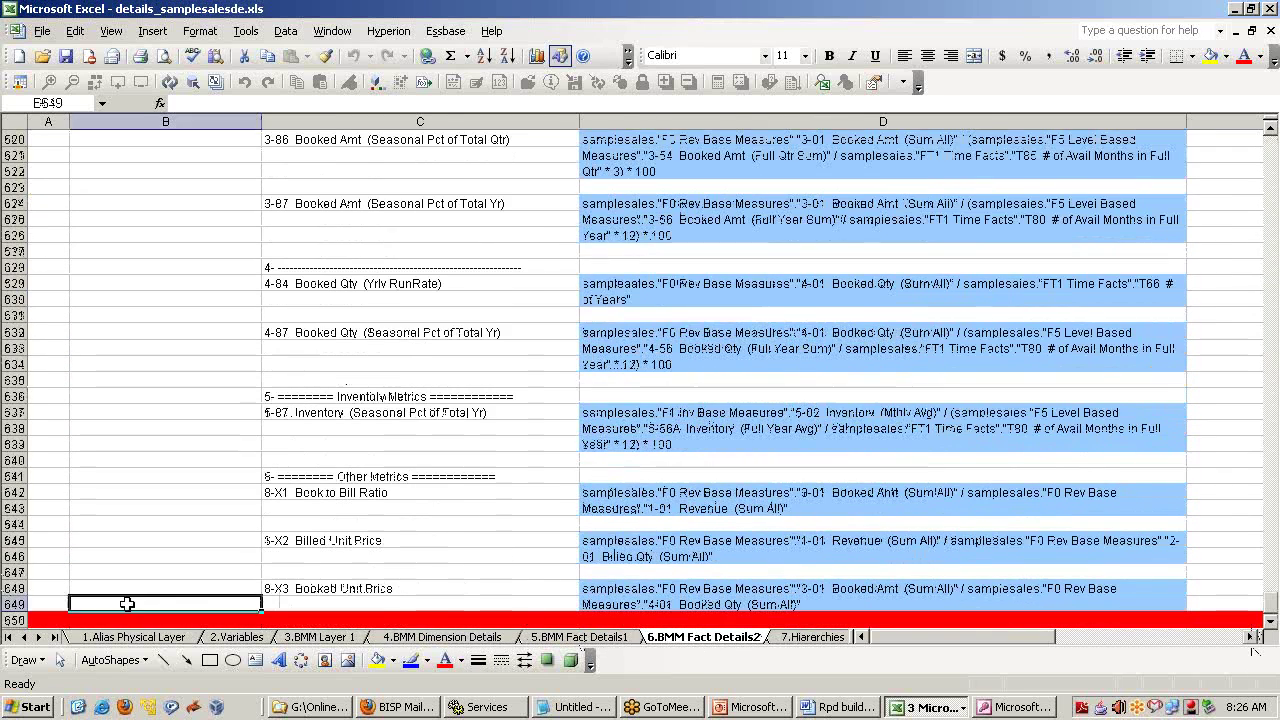
pyautogui.click(395, 594)
pyautogui.click(590, 591)
pyautogui.click(435, 594)
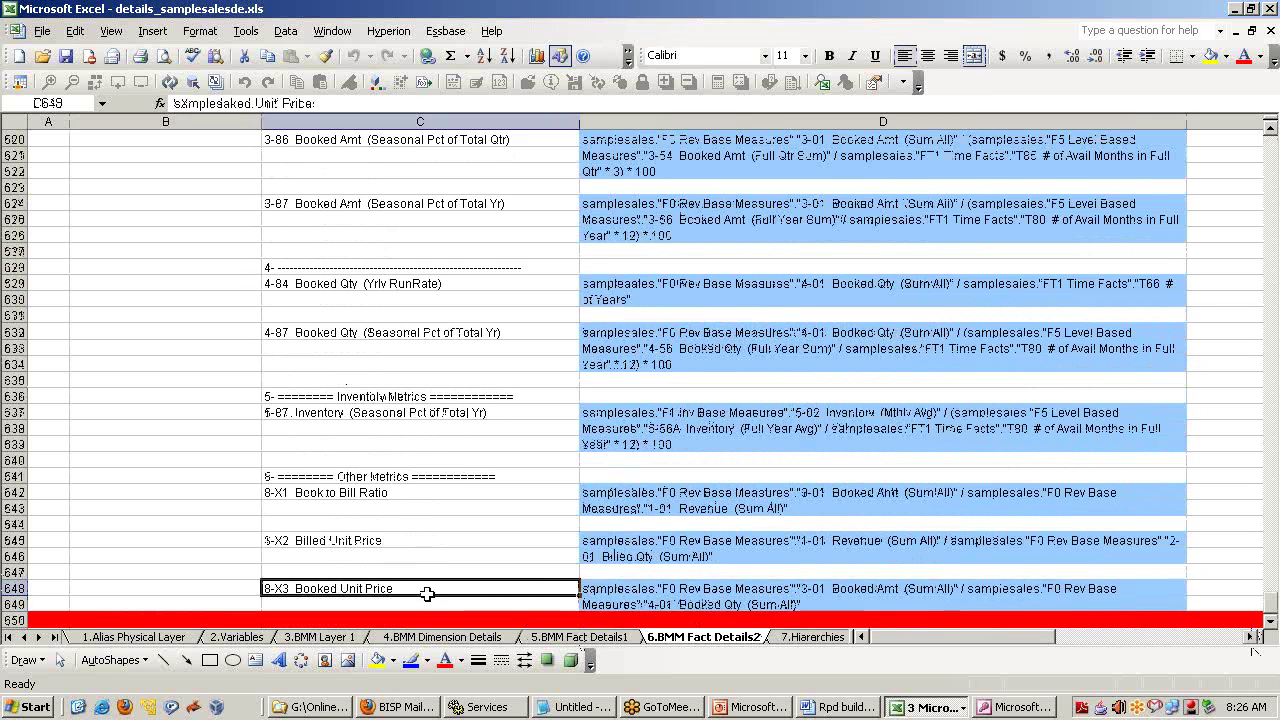
pyautogui.click(605, 596)
pyautogui.click(484, 595)
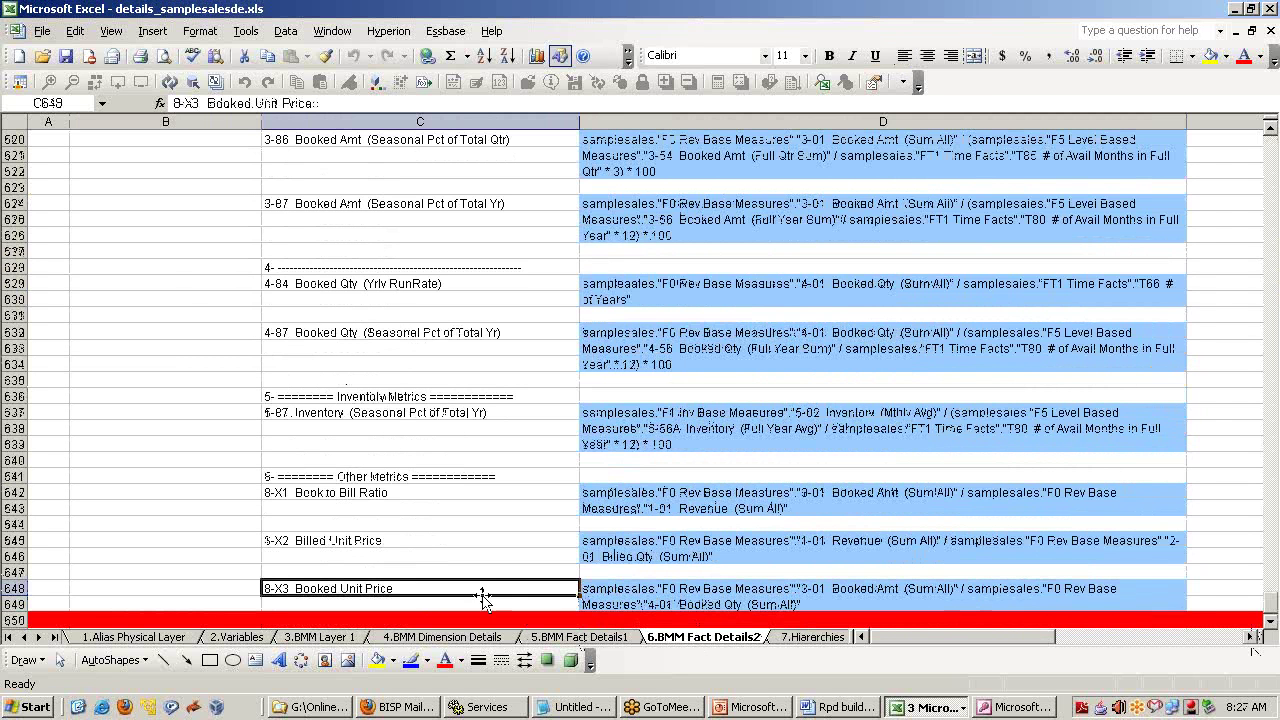
pyautogui.click(641, 591)
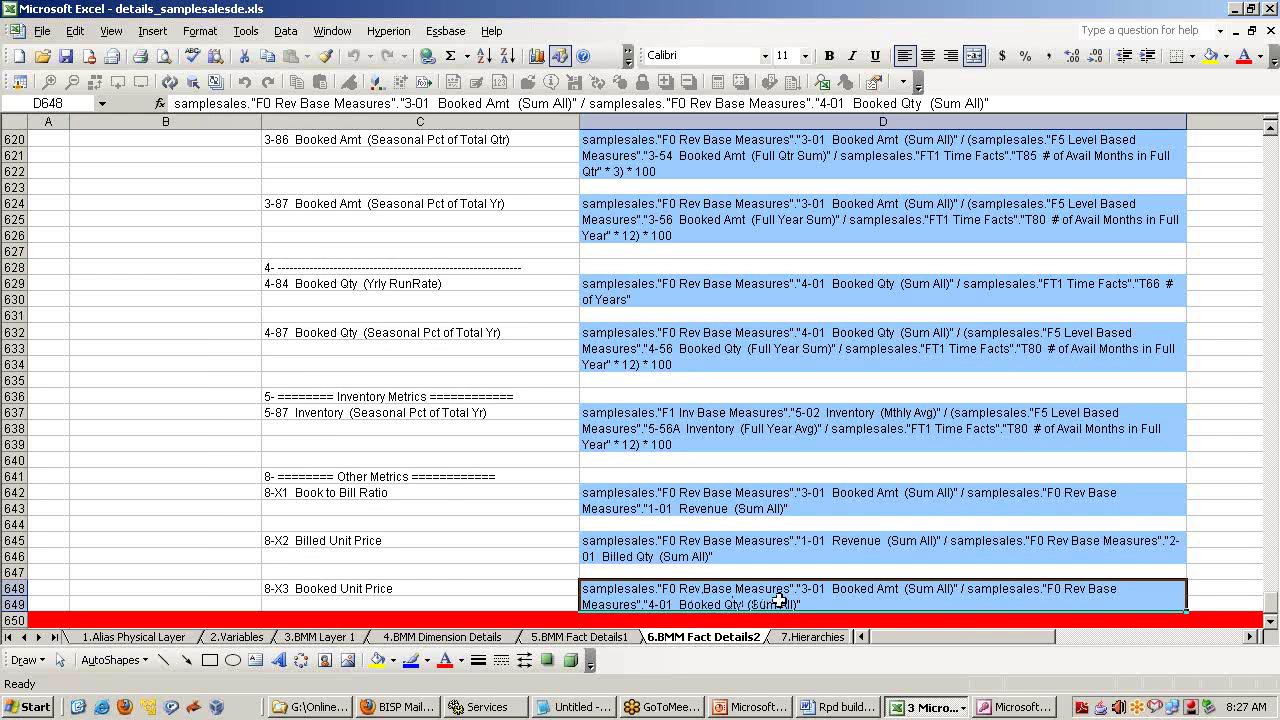
# - Move through the 7 and 8 sheets to the 9.Presentation Catalog 2 sheet
pyautogui.click(810, 637)
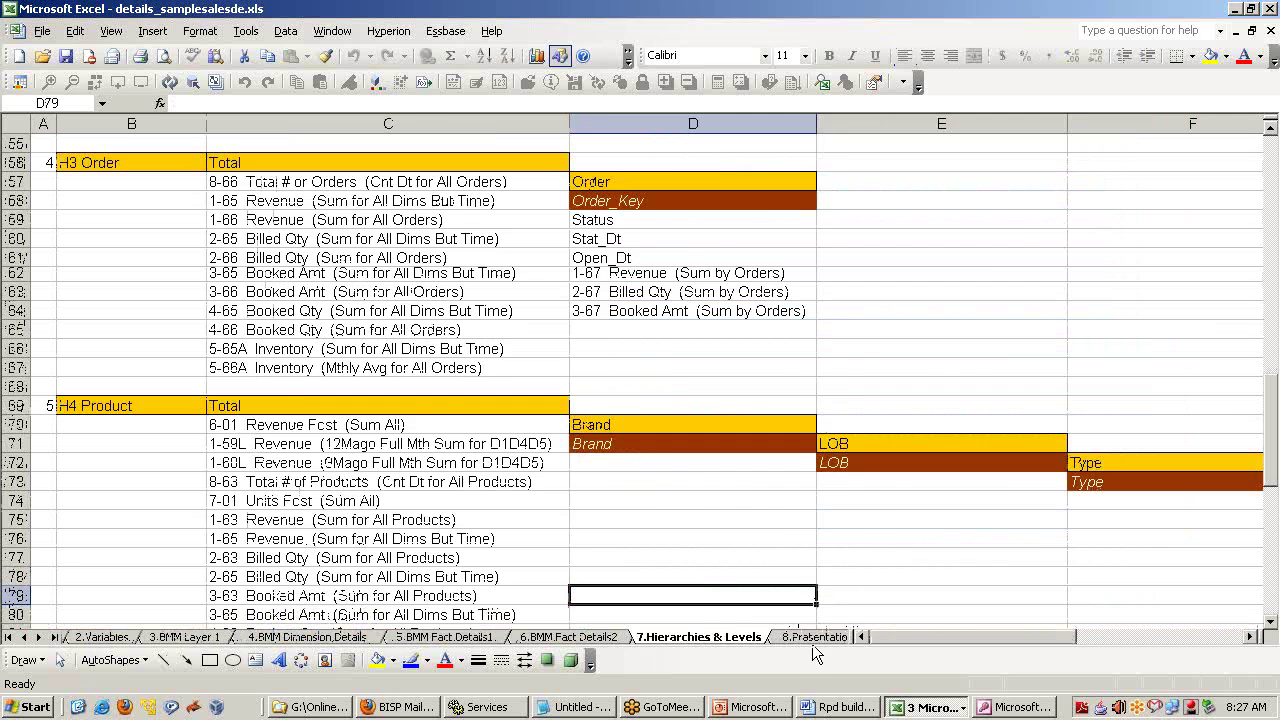
pyautogui.click(814, 637)
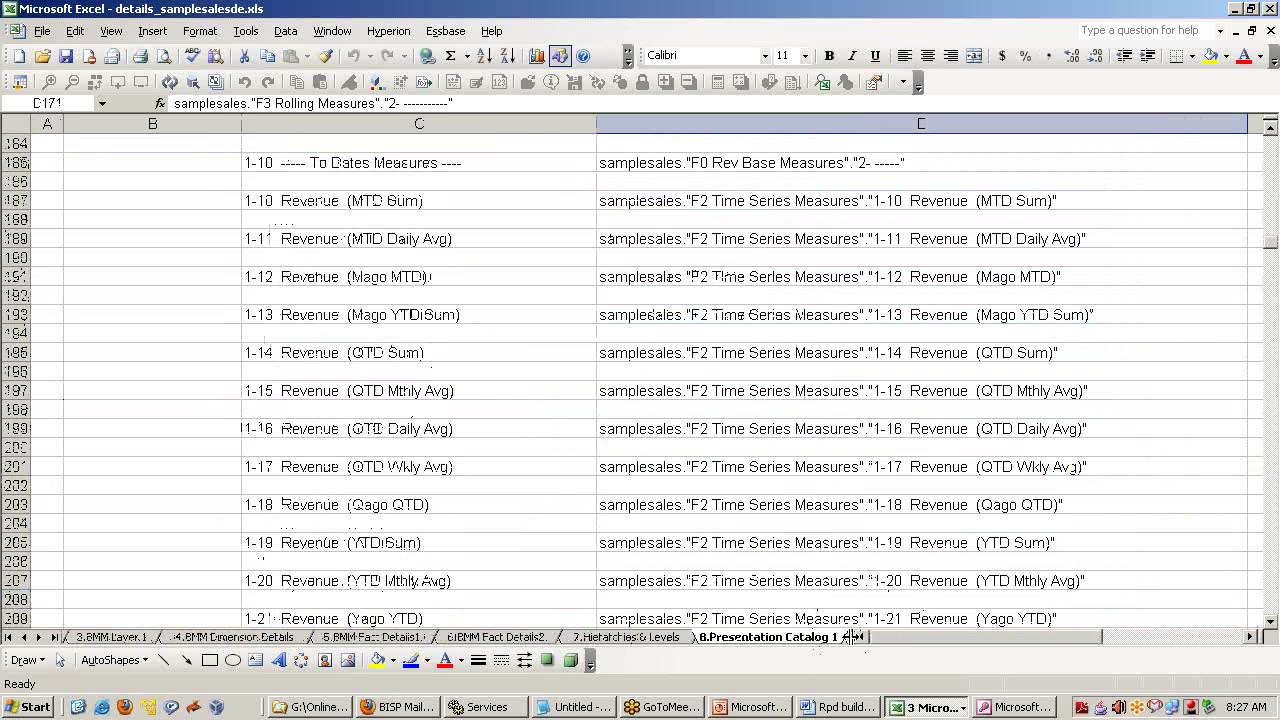
pyautogui.moveTo(860, 637); pyautogui.dragTo(895, 637)
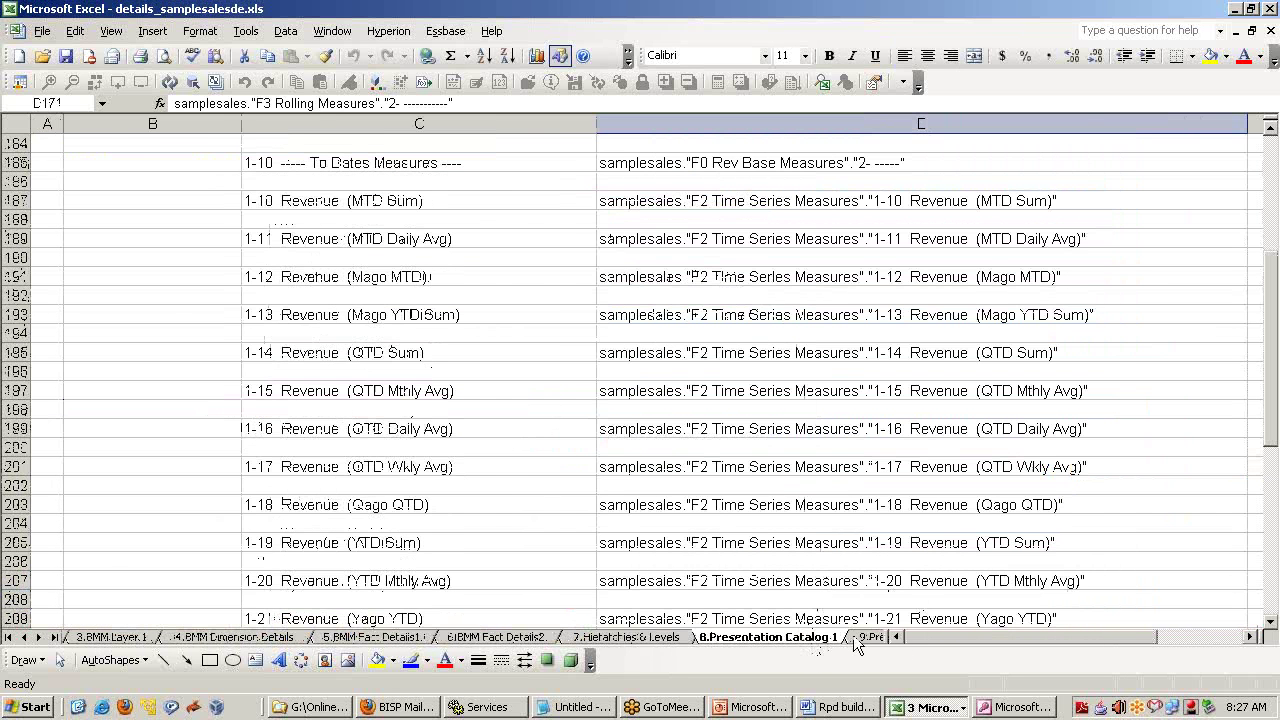
pyautogui.click(864, 637)
pyautogui.click(920, 707)
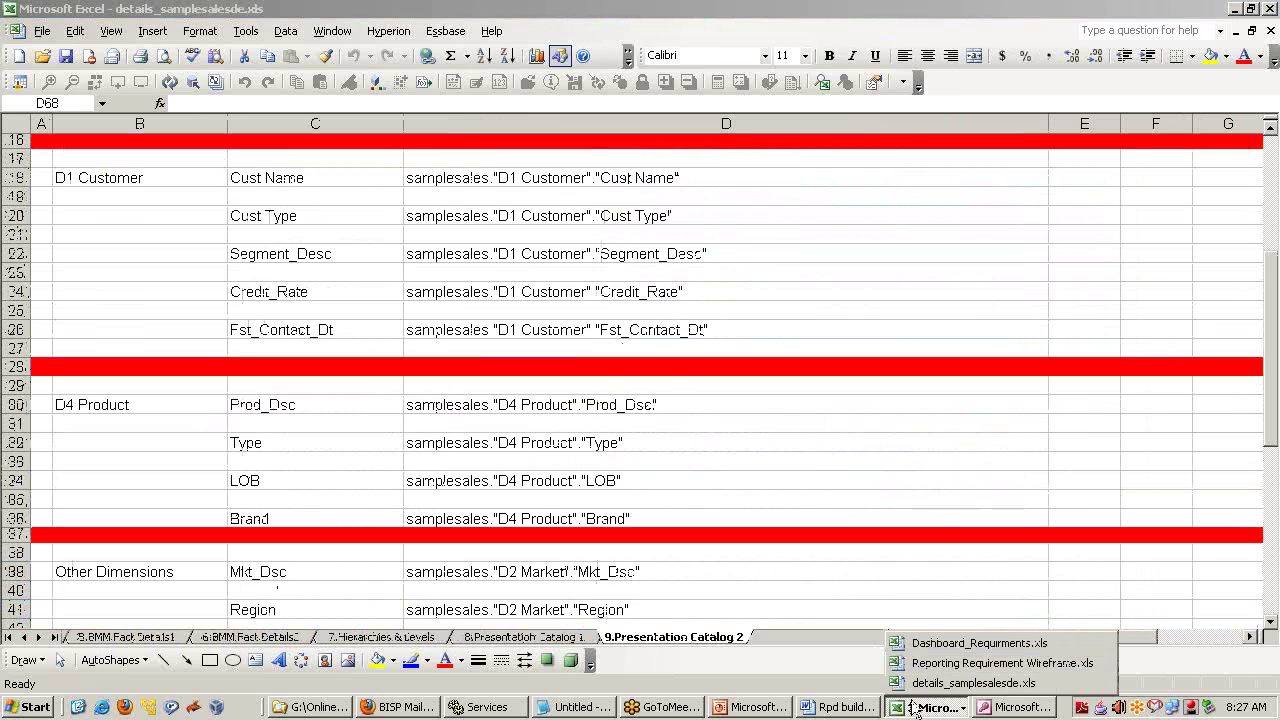
# - Switch from Dashboard_Requirments.xls to the Reporting Requirement Wireframe.xls workbook
pyautogui.click(929, 645)
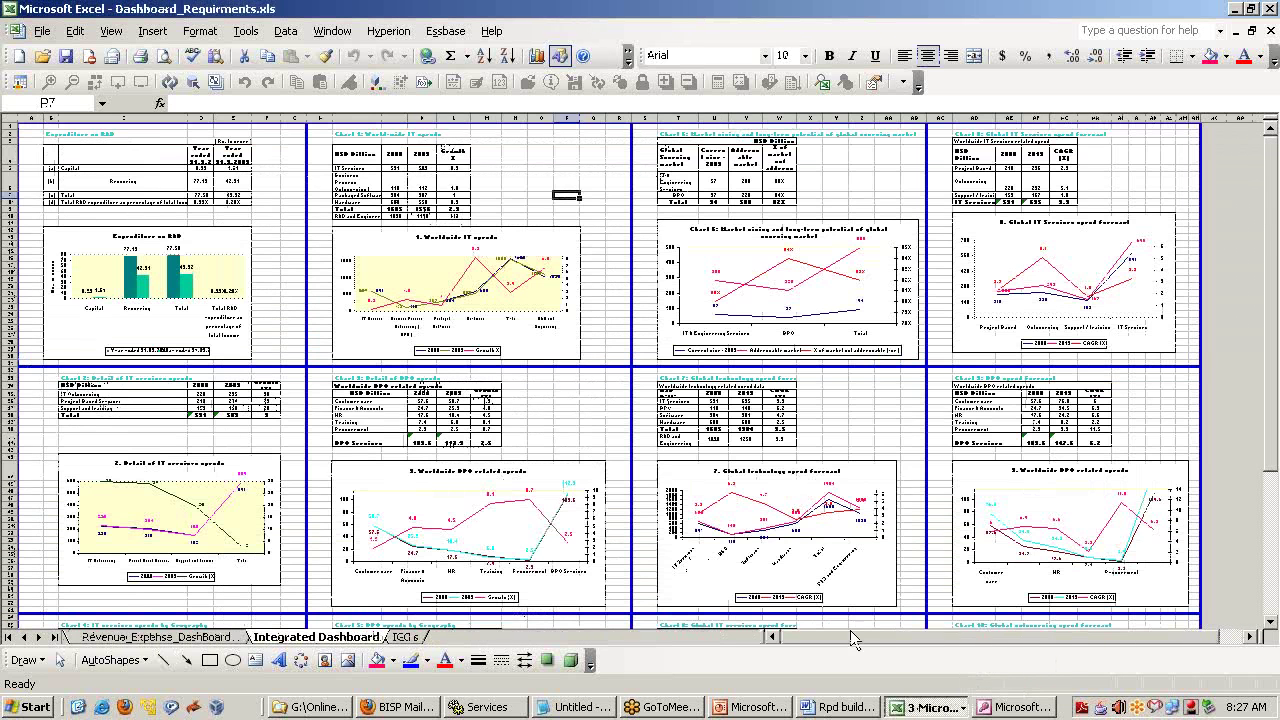
pyautogui.click(913, 707)
pyautogui.click(935, 663)
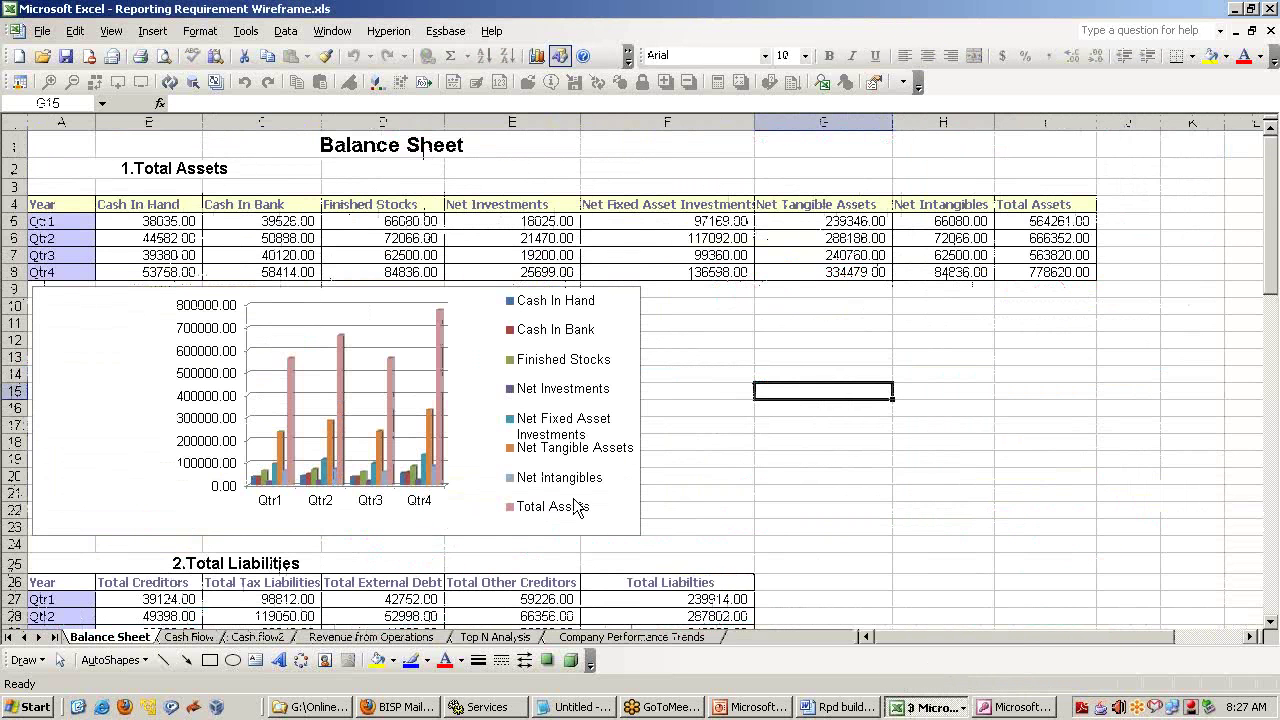
pyautogui.click(715, 458)
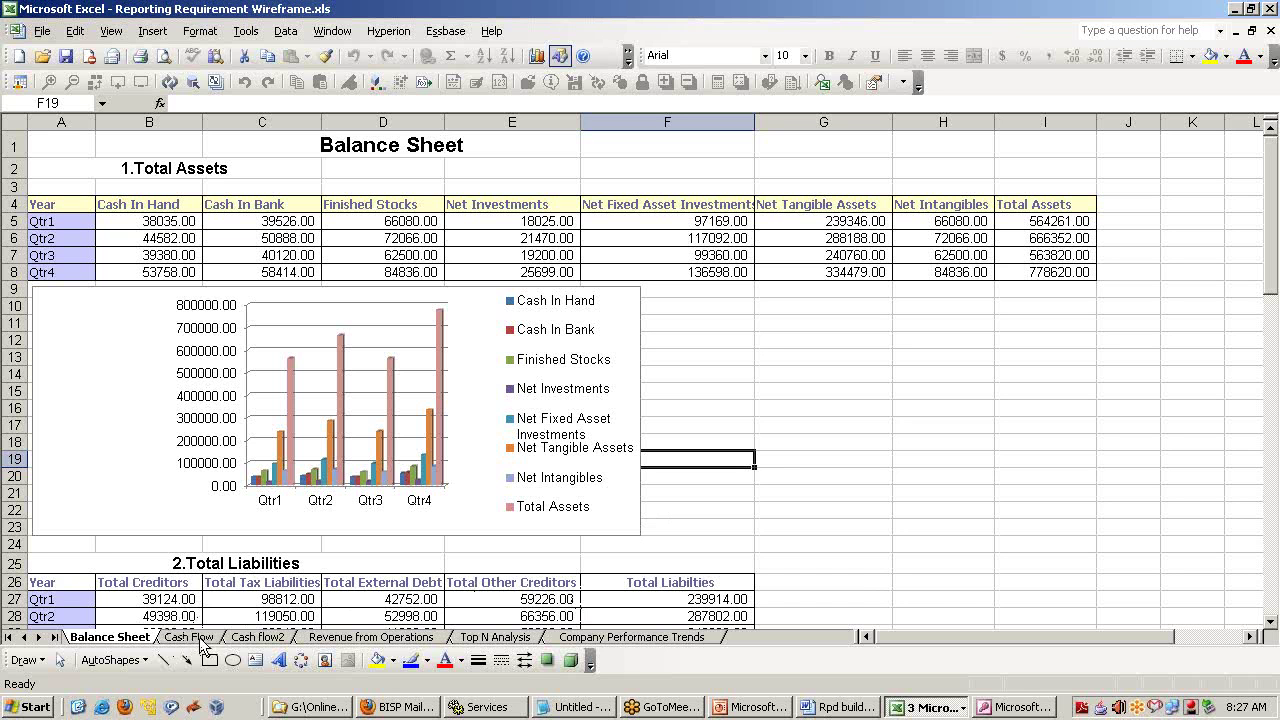
pyautogui.scroll(-3, 1167, 541)
pyautogui.scroll(3, 1167, 541)
# - Go through the Cash Flow, Revenue and Top N sheets to Company Performance Trends and review its charts
pyautogui.click(198, 638)
pyautogui.click(270, 638)
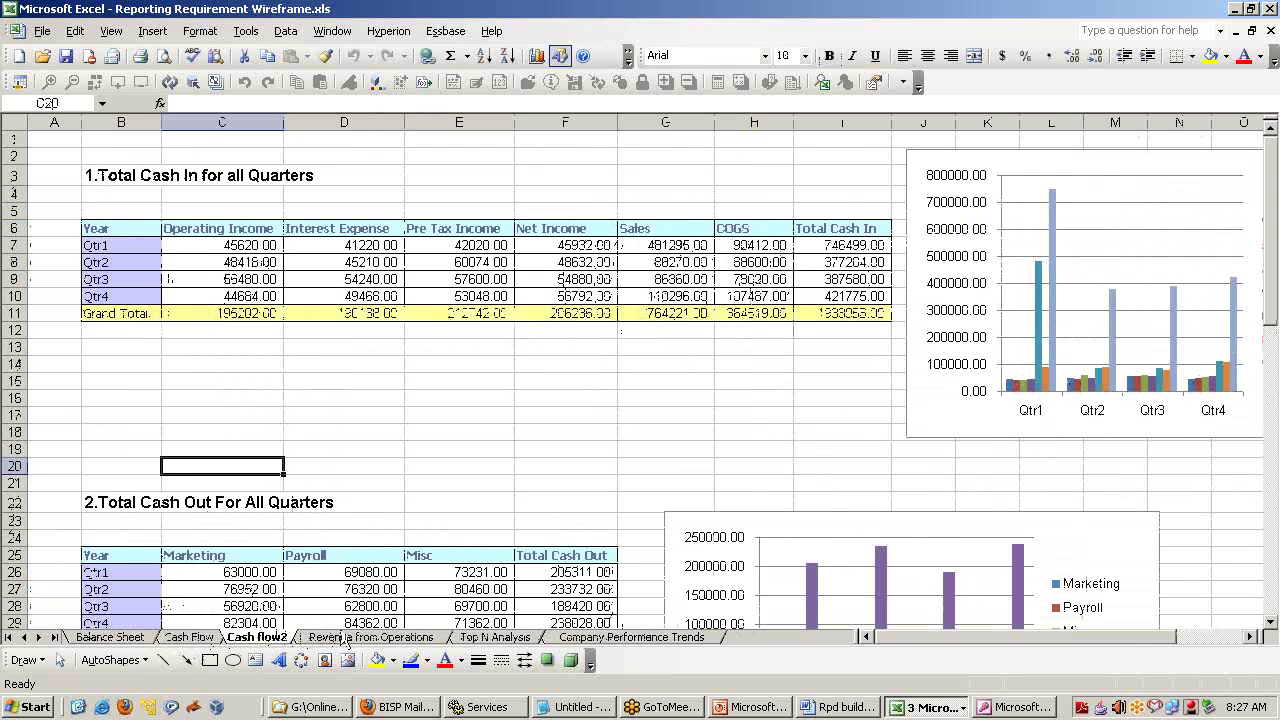
pyautogui.click(352, 640)
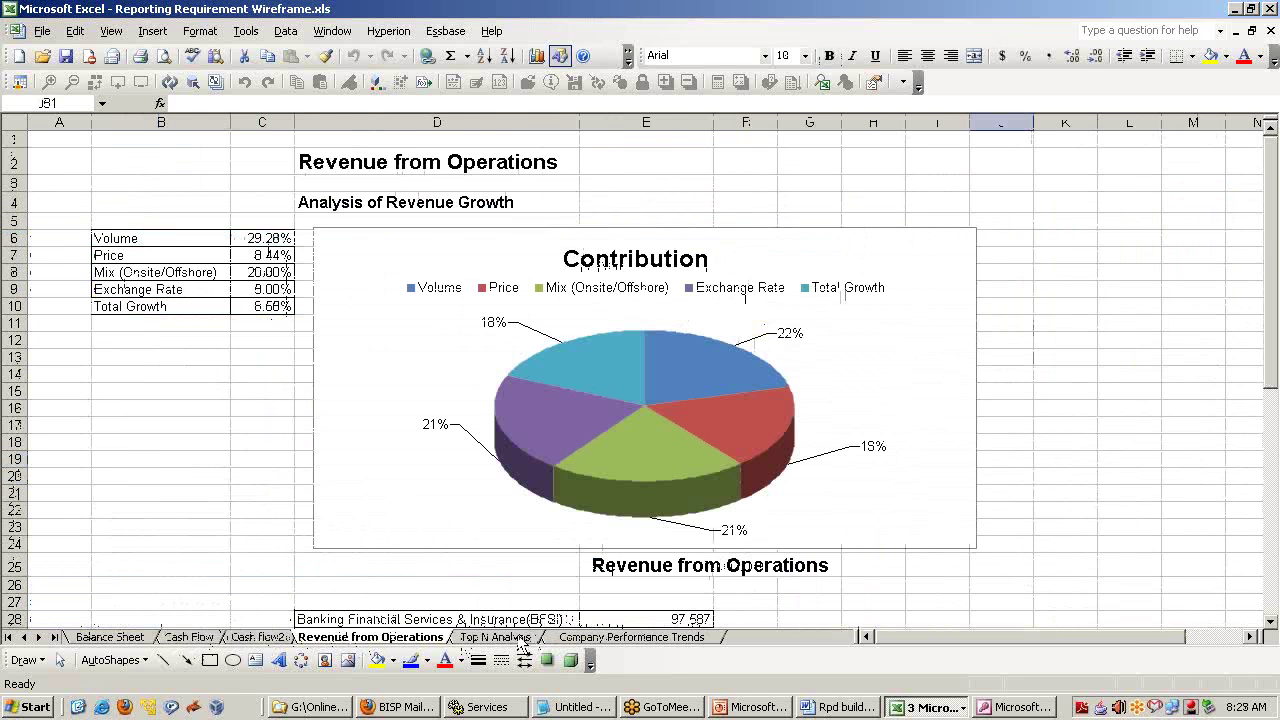
pyautogui.click(515, 638)
pyautogui.click(606, 640)
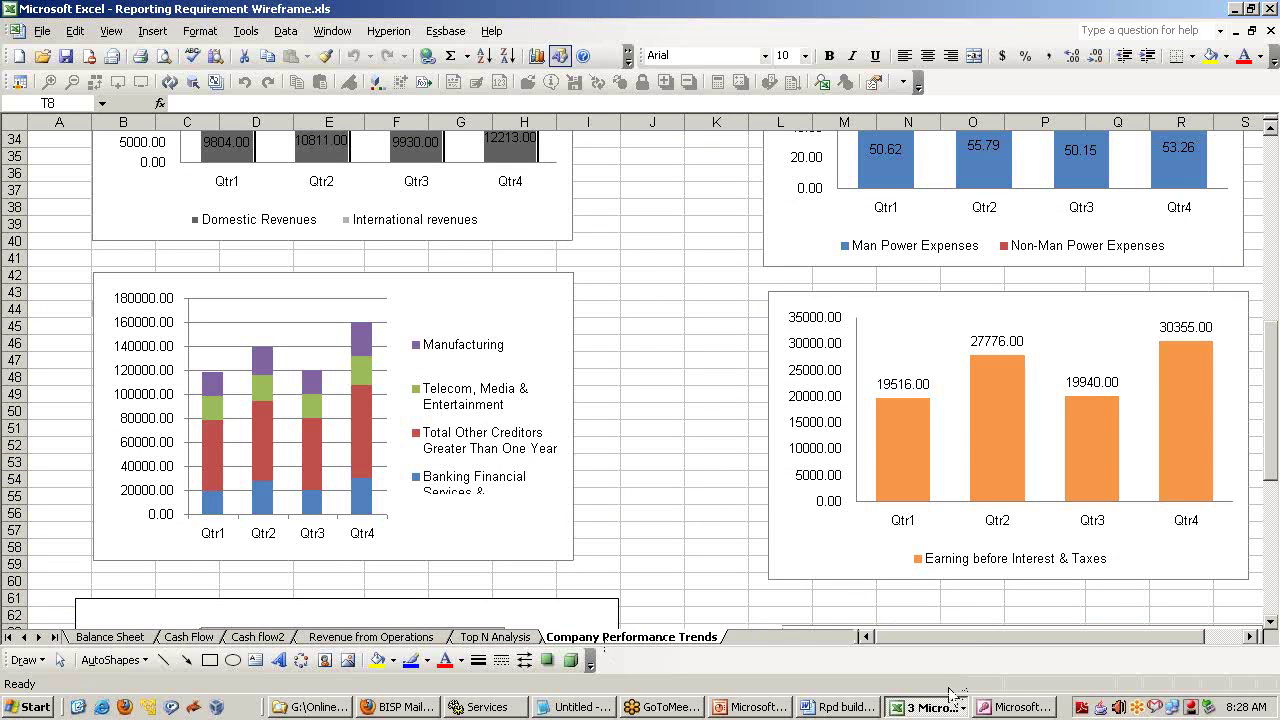
pyautogui.scroll(3, 755, 490)
pyautogui.scroll(2, 755, 490)
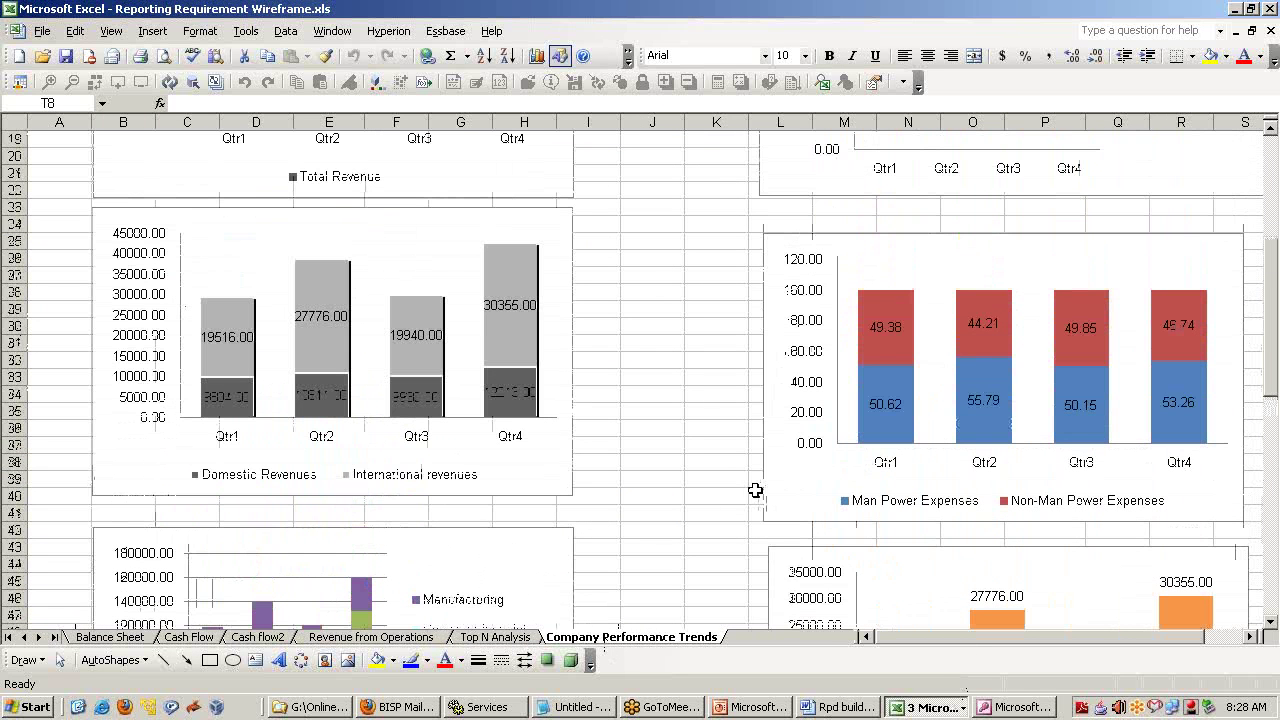
pyautogui.click(696, 516)
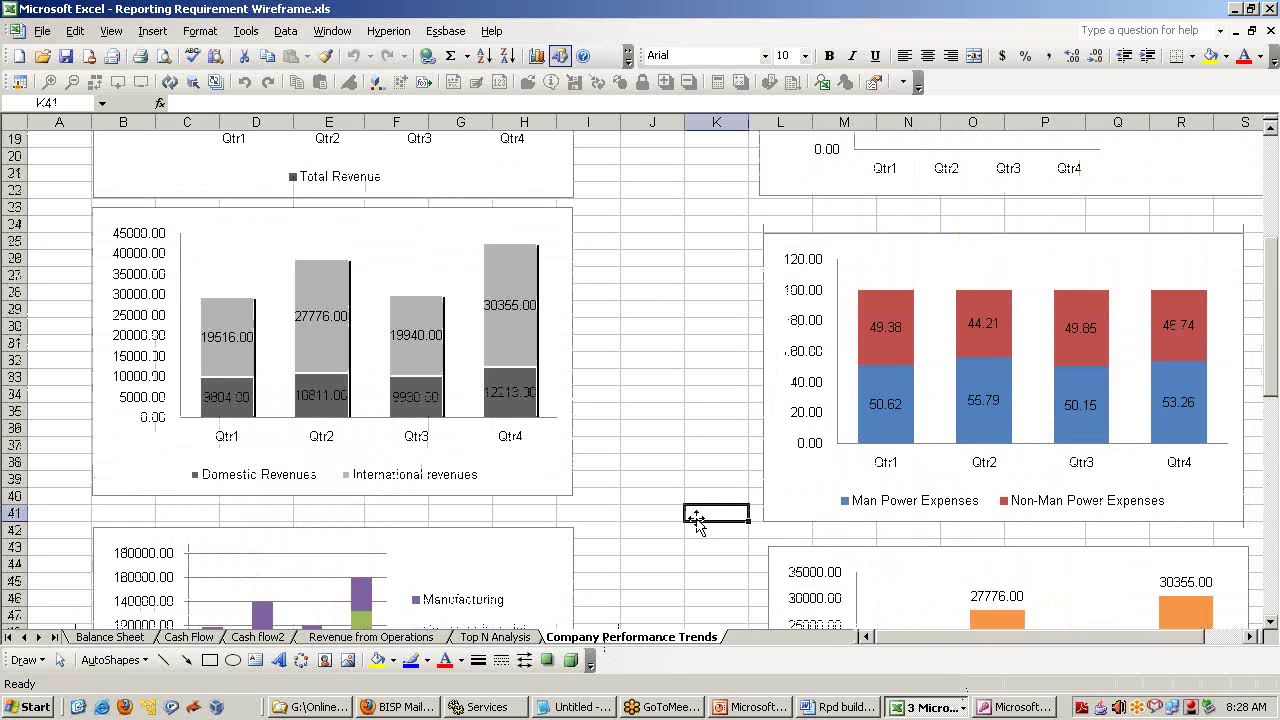
pyautogui.scroll(6, 696, 520)
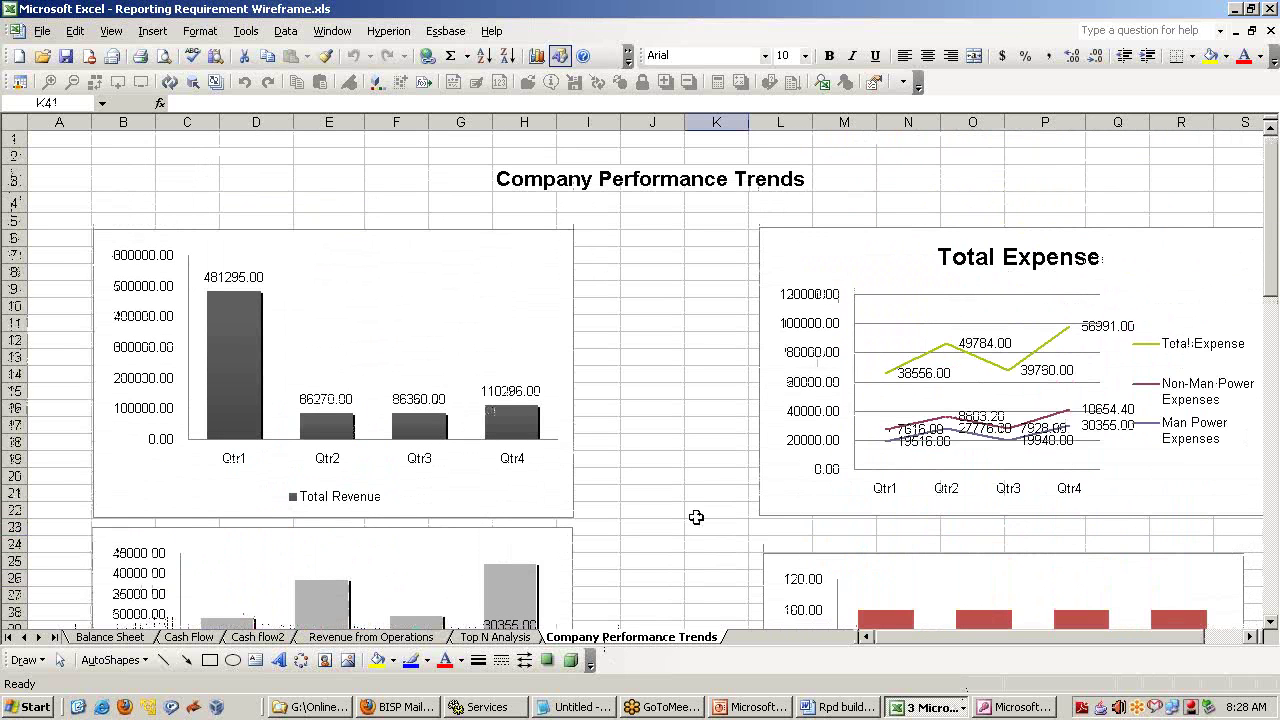
pyautogui.click(910, 706)
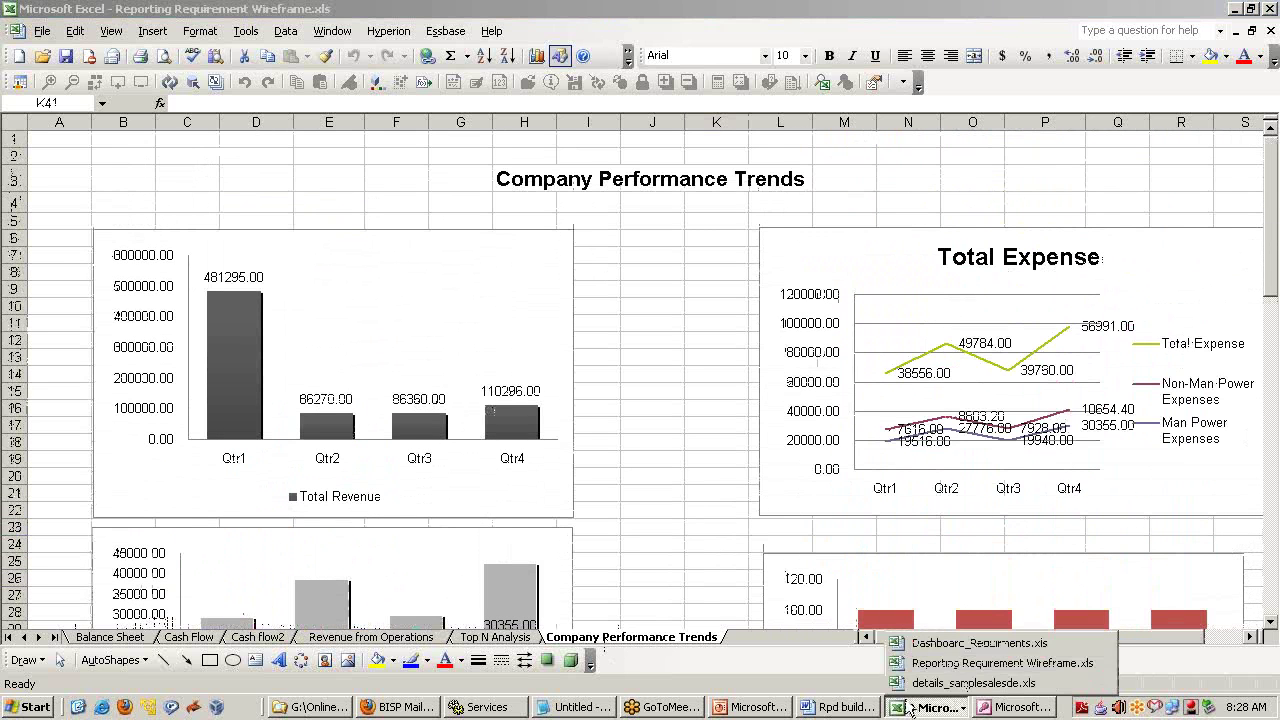
# - Show the Dashboard_Requirments Integrated Dashboard sheet and its Expenditure on R&D chart
pyautogui.click(938, 645)
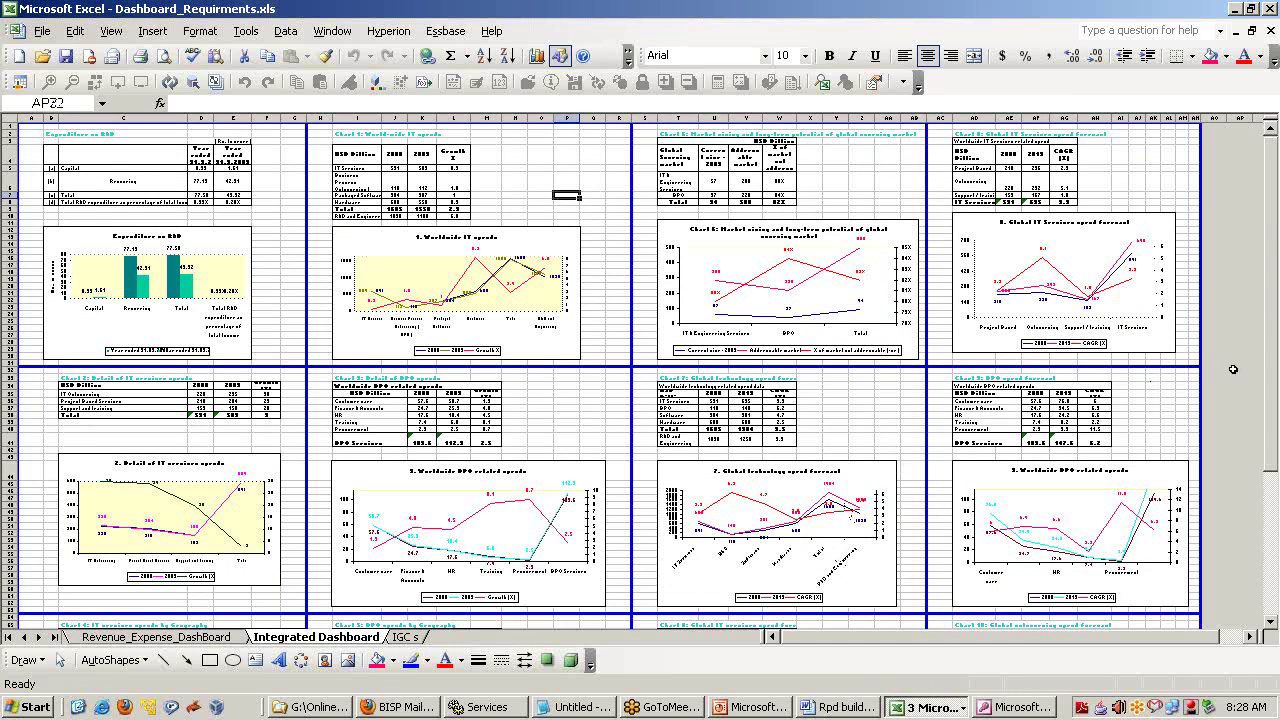
pyautogui.click(1240, 344)
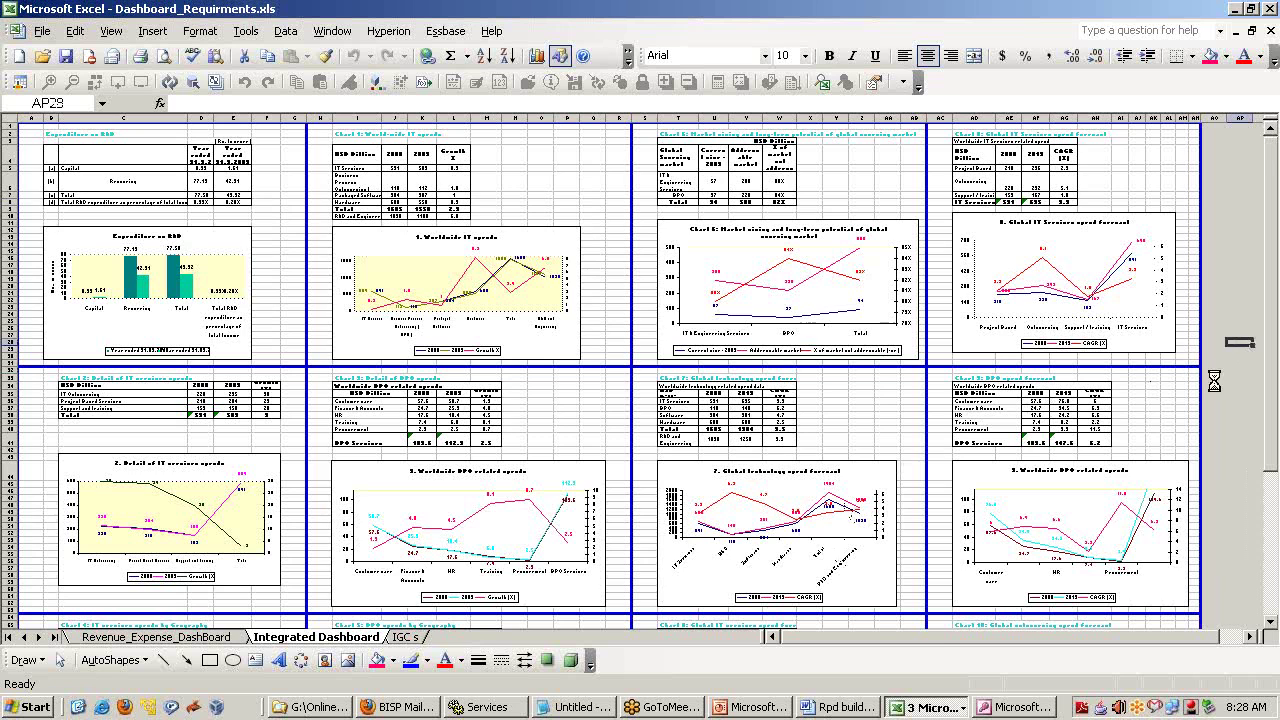
pyautogui.keyDown('ctrl'); pyautogui.scroll(4, 1215, 380); pyautogui.keyUp('ctrl')
pyautogui.moveTo(1268, 395); pyautogui.dragTo(1270, 278)
pyautogui.click(990, 637)
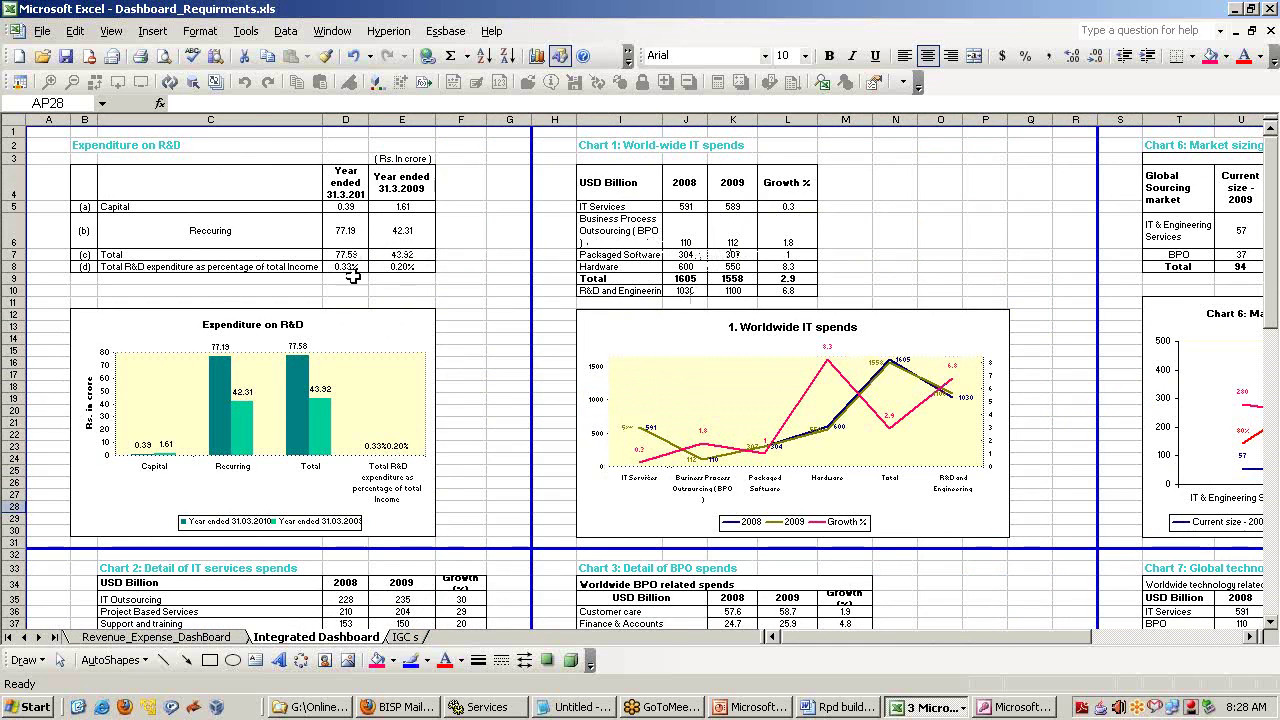
pyautogui.scroll(-4, 411, 289)
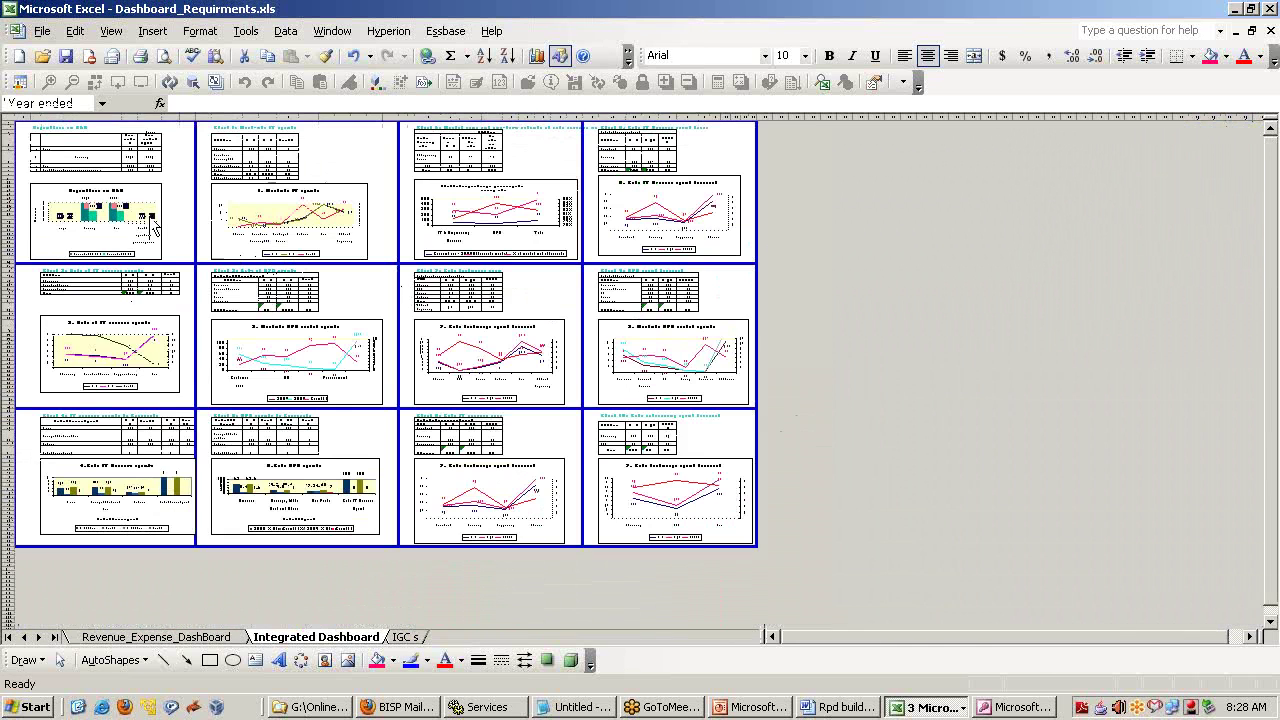
# - Browse the rest of the dashboard, then bring the Rpd building document up in Word
pyautogui.click(889, 285)
pyautogui.scroll(4, 889, 285)
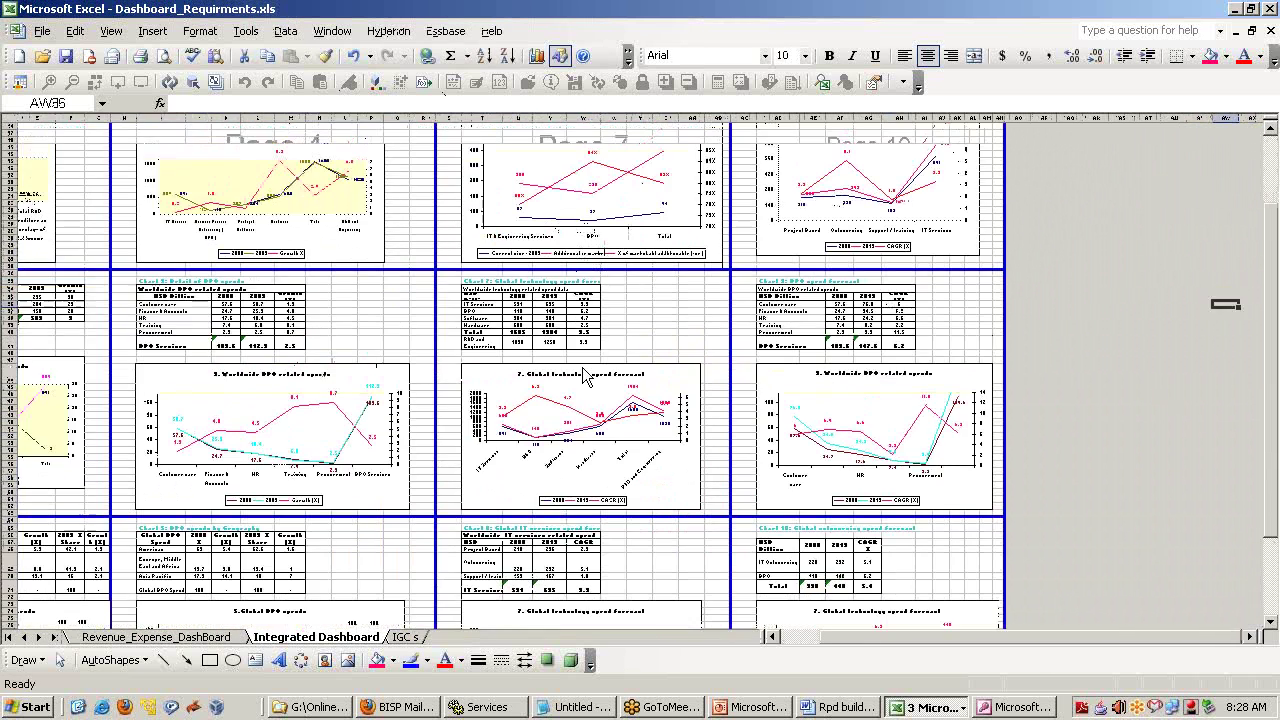
pyautogui.hscroll(-3, 841, 629)
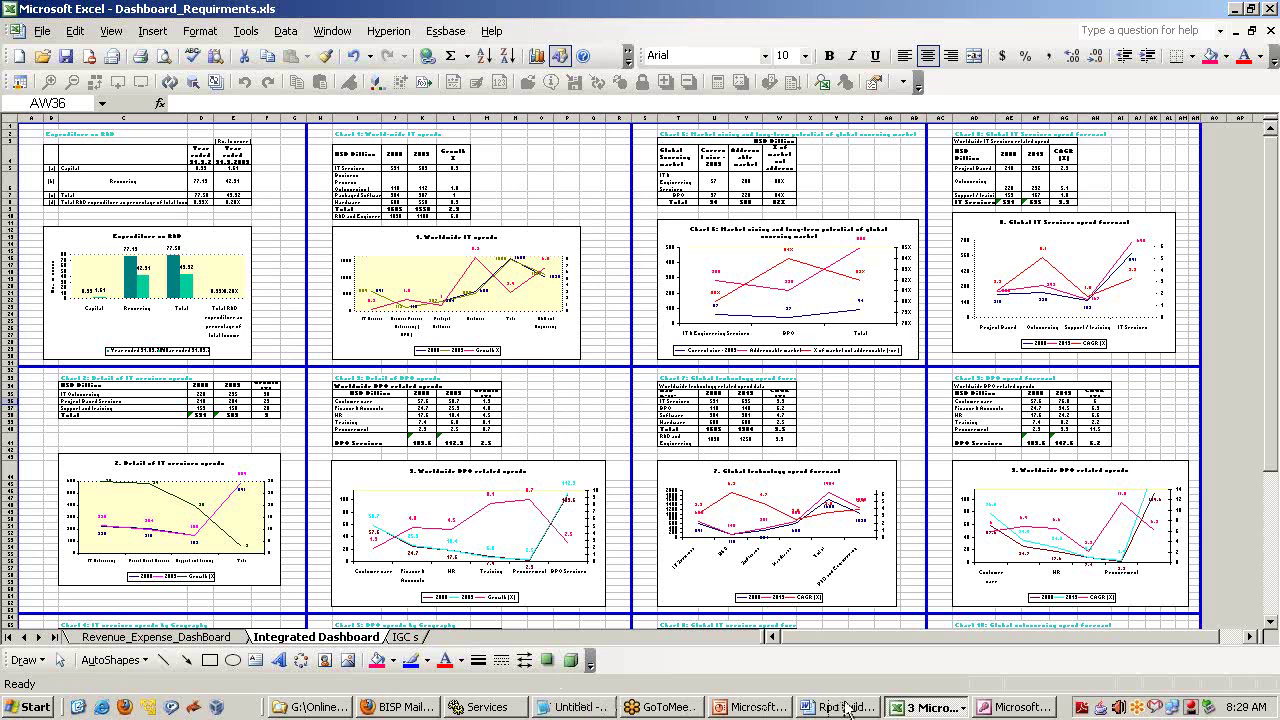
pyautogui.click(846, 707)
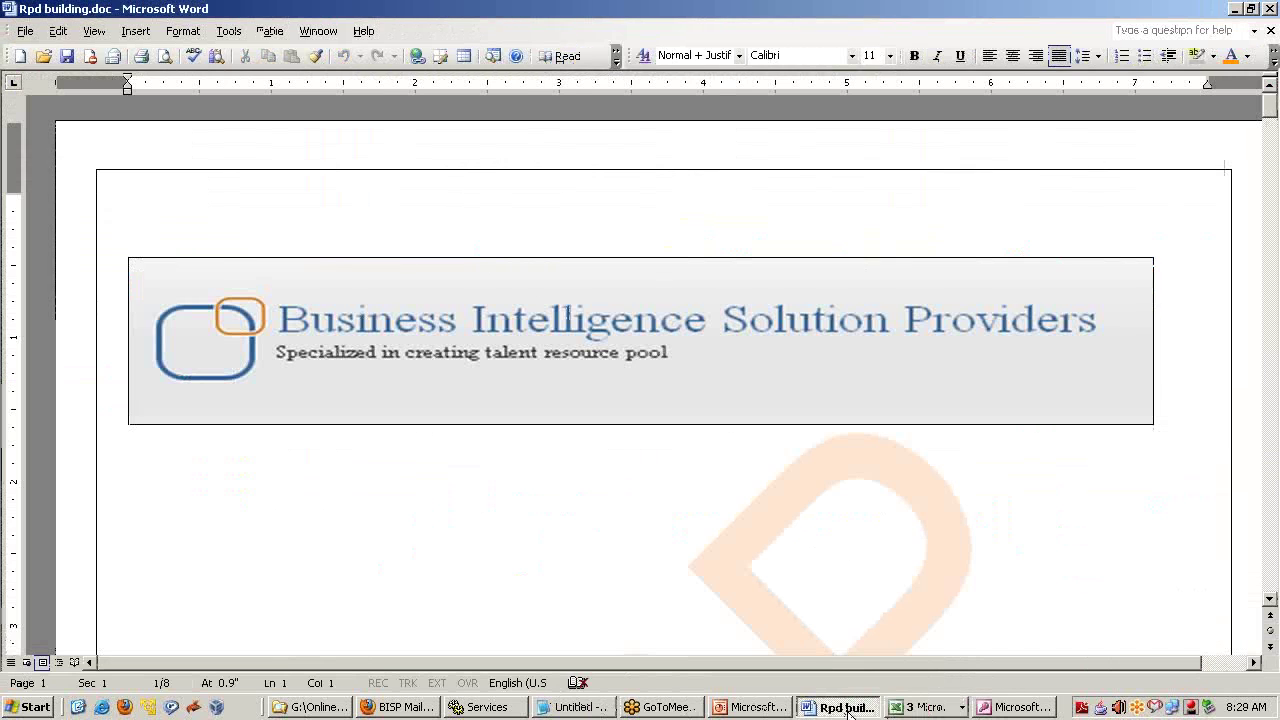
# - Minimize the Rpd building Word document and return to the Untitled Notepad outline
pyautogui.click(846, 707)
pyautogui.click(597, 707)
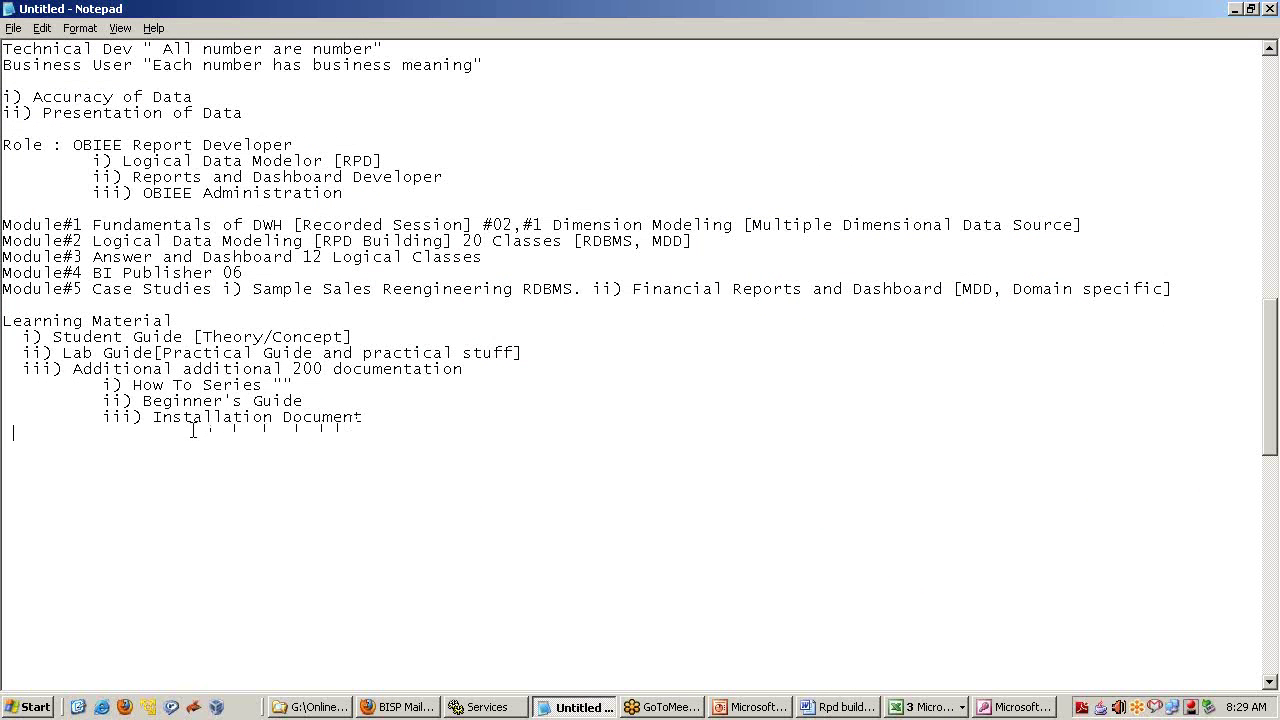
# - Add the Installation and Support heading with i) OBIEE10g & OBIEE11g [Migration 10g--->11g], then begin 'RPD : OBIEE10g'
pyautogui.click(4, 449)
pyautogui.write('Installat')
pyautogui.write('ion and Supp')
pyautogui.write('ort')
pyautogui.write(') ')
pyautogui.write('OBIEE')
pyautogui.write('10g')
pyautogui.write(' & OBIEE')
pyautogui.write('11g')
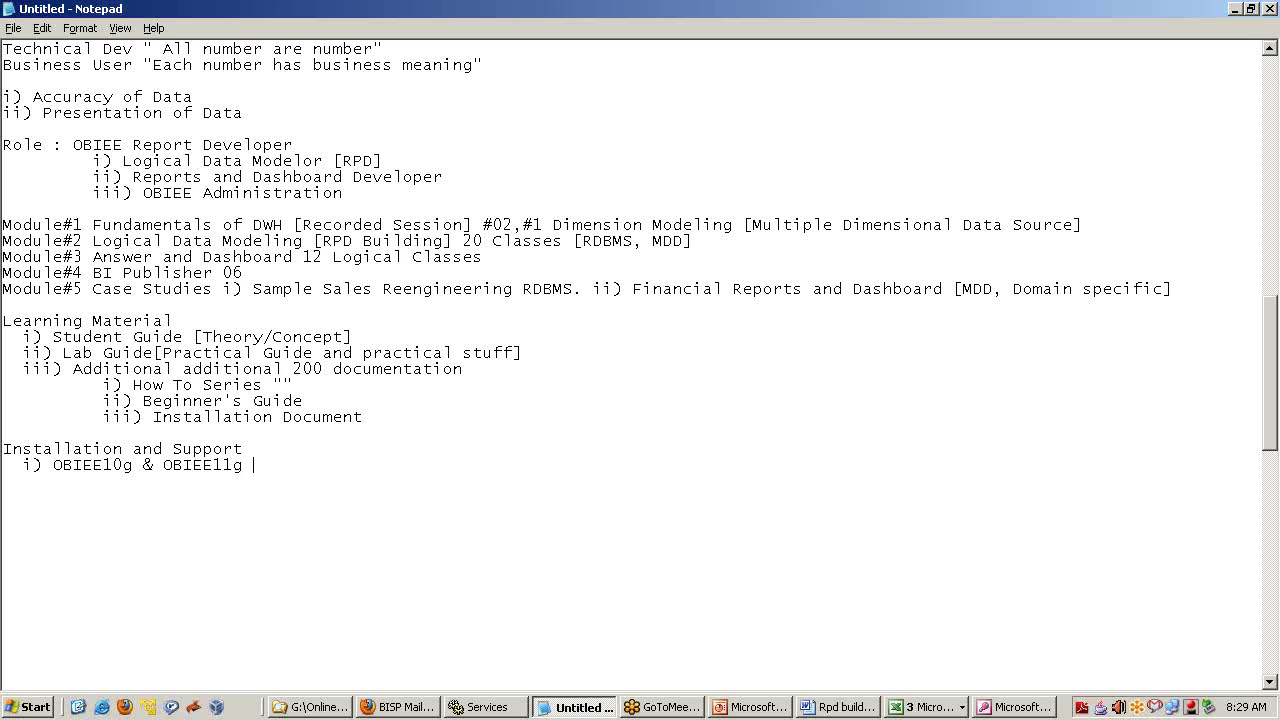
pyautogui.write('[Migration 10g--->11g]')
pyautogui.press('Return')
pyautogui.write('RPD : OBIEE10g')
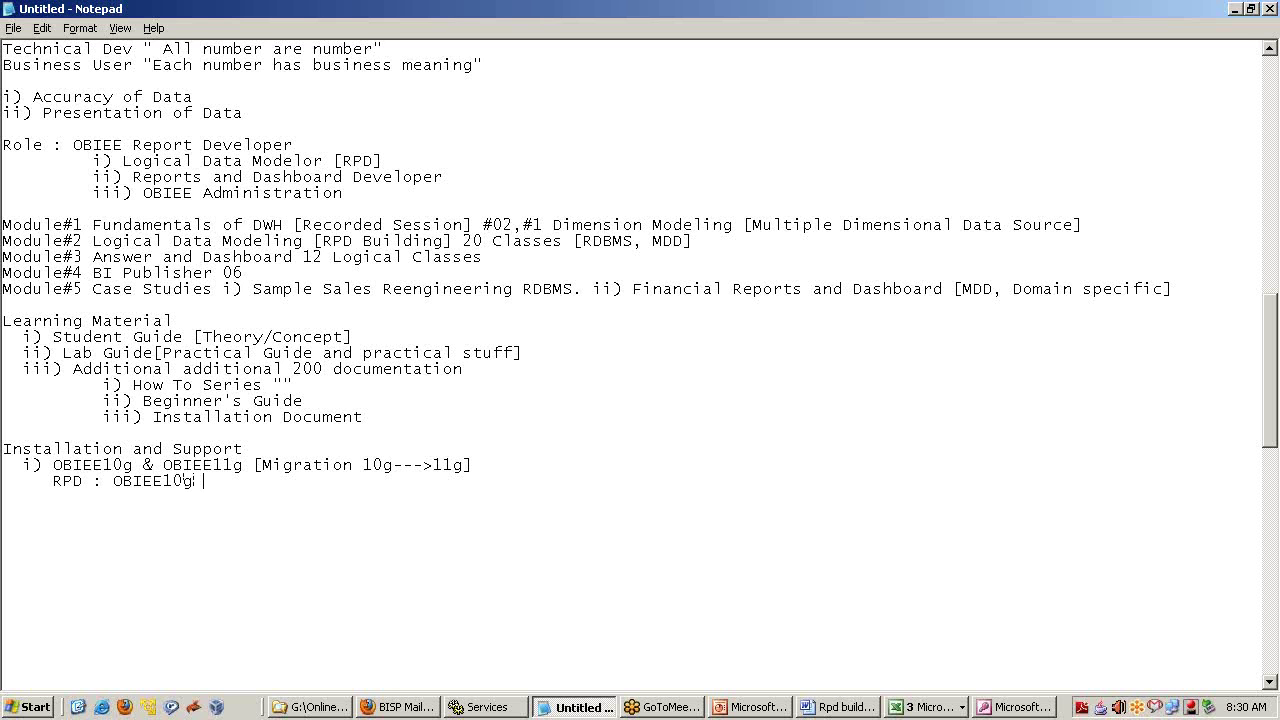
# - Finish 'RPD : OBIEE10g & 11g new components' and add ii) Asnwer & Dashboard : OBIEE 11.1.1.5
pyautogui.write('& 11g new component')
pyautogui.write('s')
pyautogui.press('Return')
pyautogui.write('ii) Asnwer')
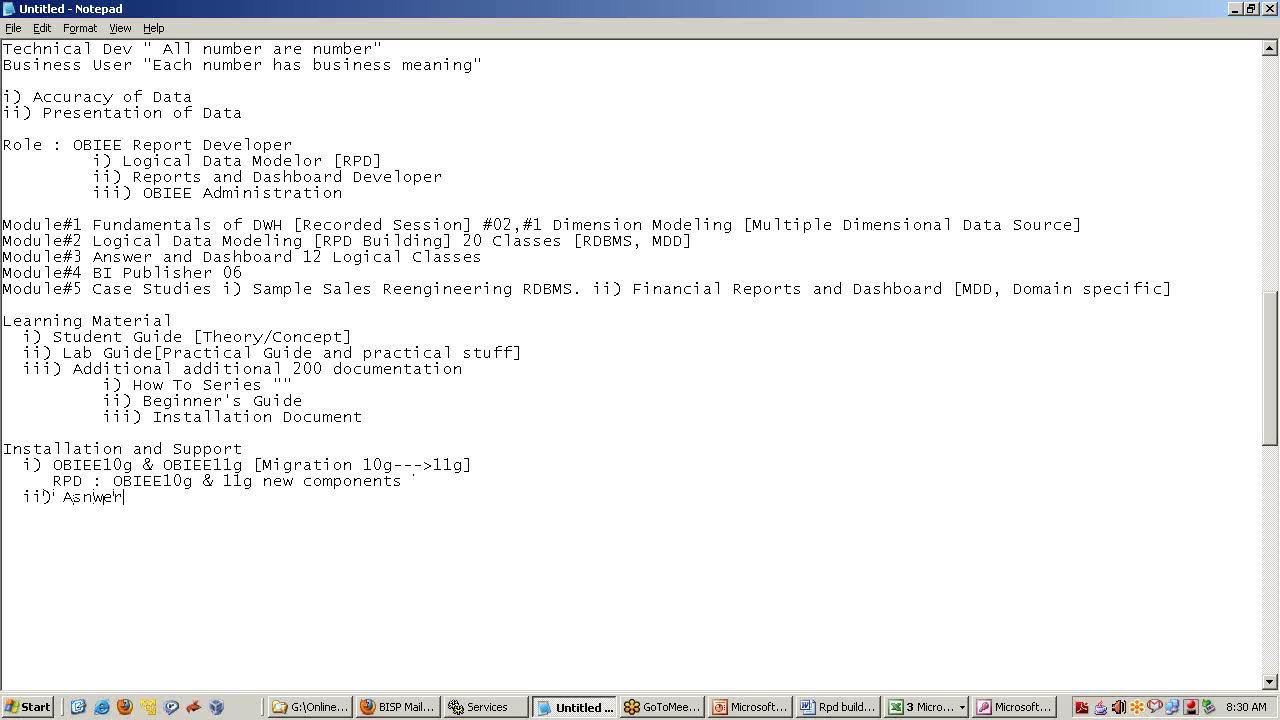
pyautogui.write(' &')
pyautogui.write('Dashboard : OBIEE 11')
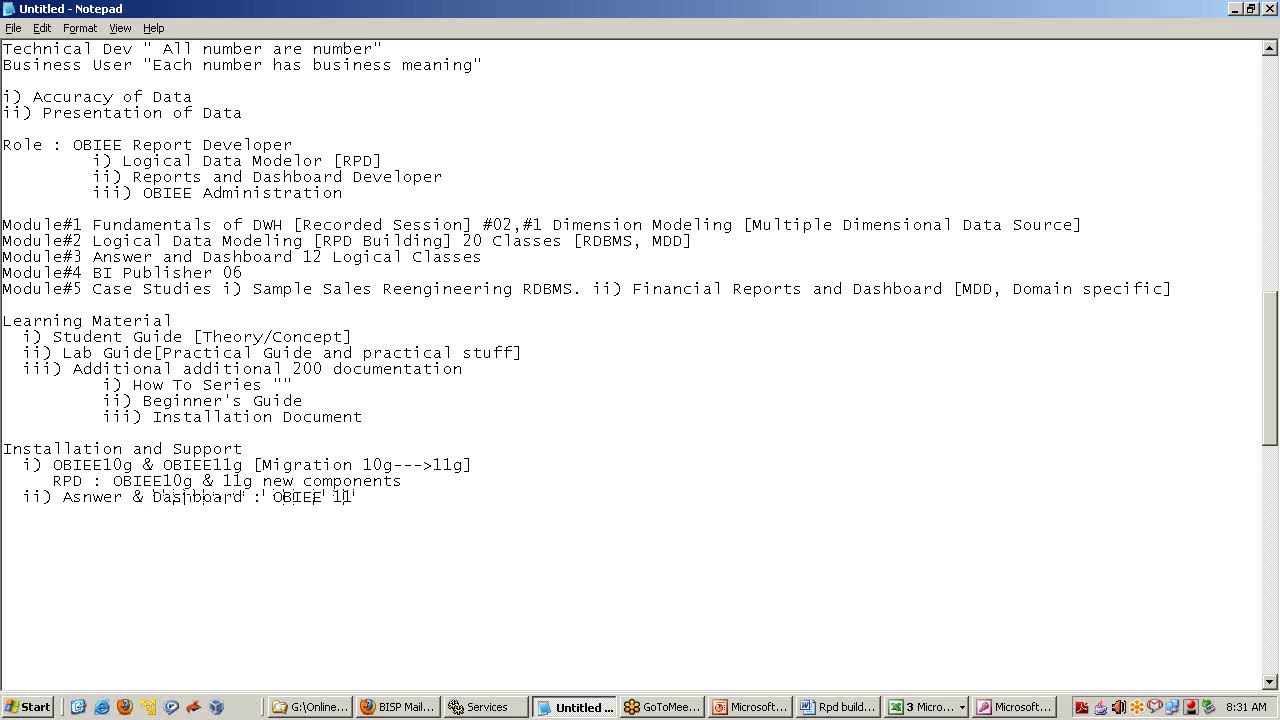
pyautogui.write('.1.1.5')
# - Insert a Working Version line below Installation and Support and start an Installation heading
pyautogui.press('Return')
pyautogui.write('ii')
pyautogui.press('Return')
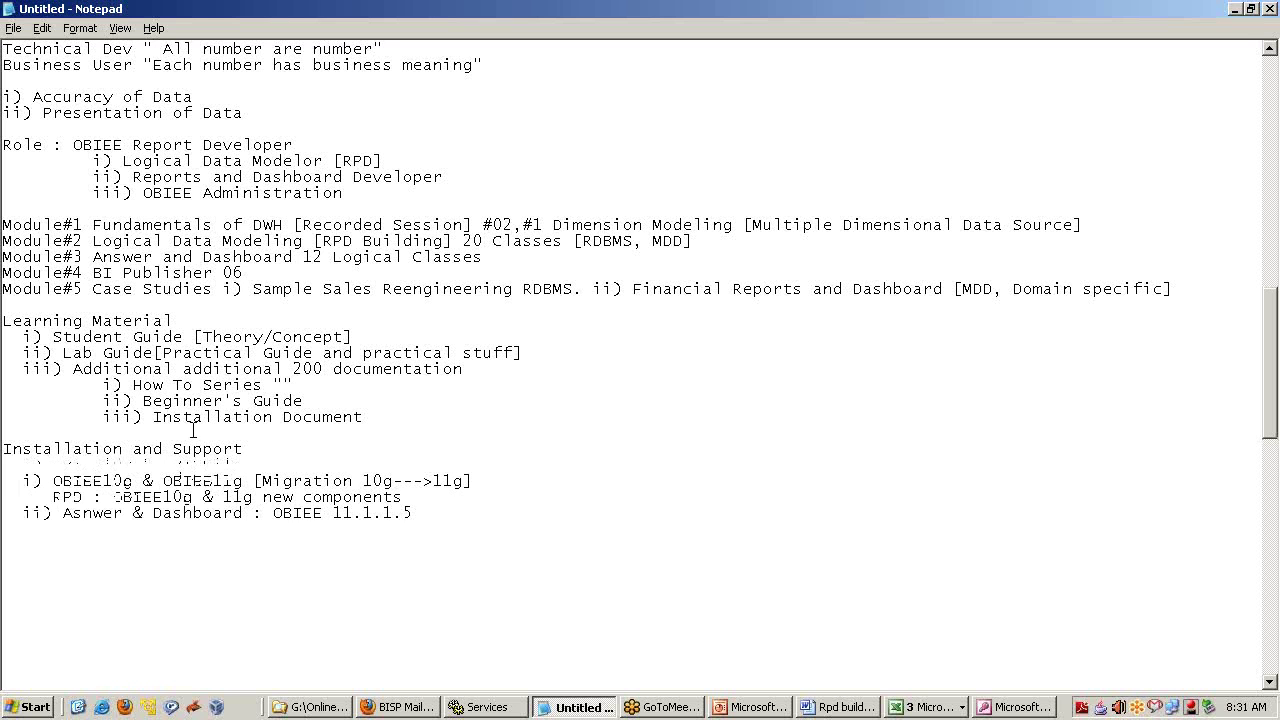
pyautogui.write('Working VersionInstallation')
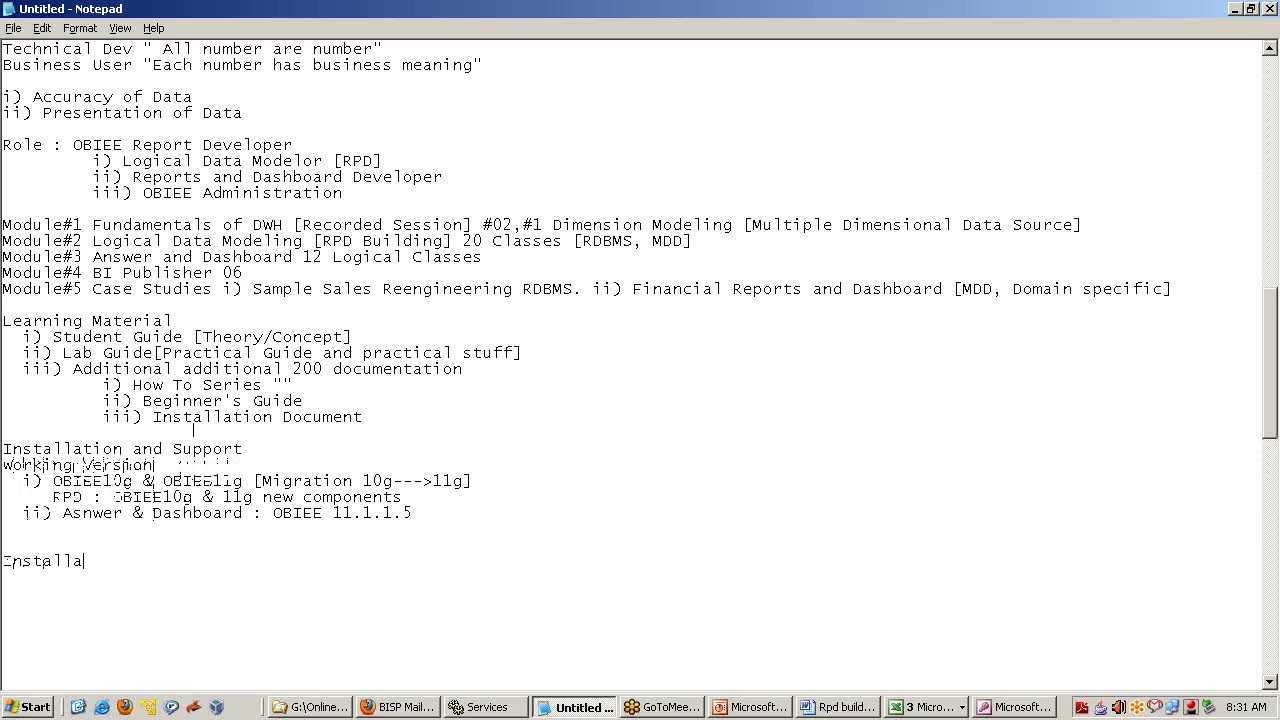
# - List i) Installation Video, ii) Installation Documentation 10g & 11g, iii) Support team [India], and begin item iv
pyautogui.press('Return')
pyautogui.write('i) Installation Video')
pyautogui.press('Return')
pyautogui.write('ii) ')
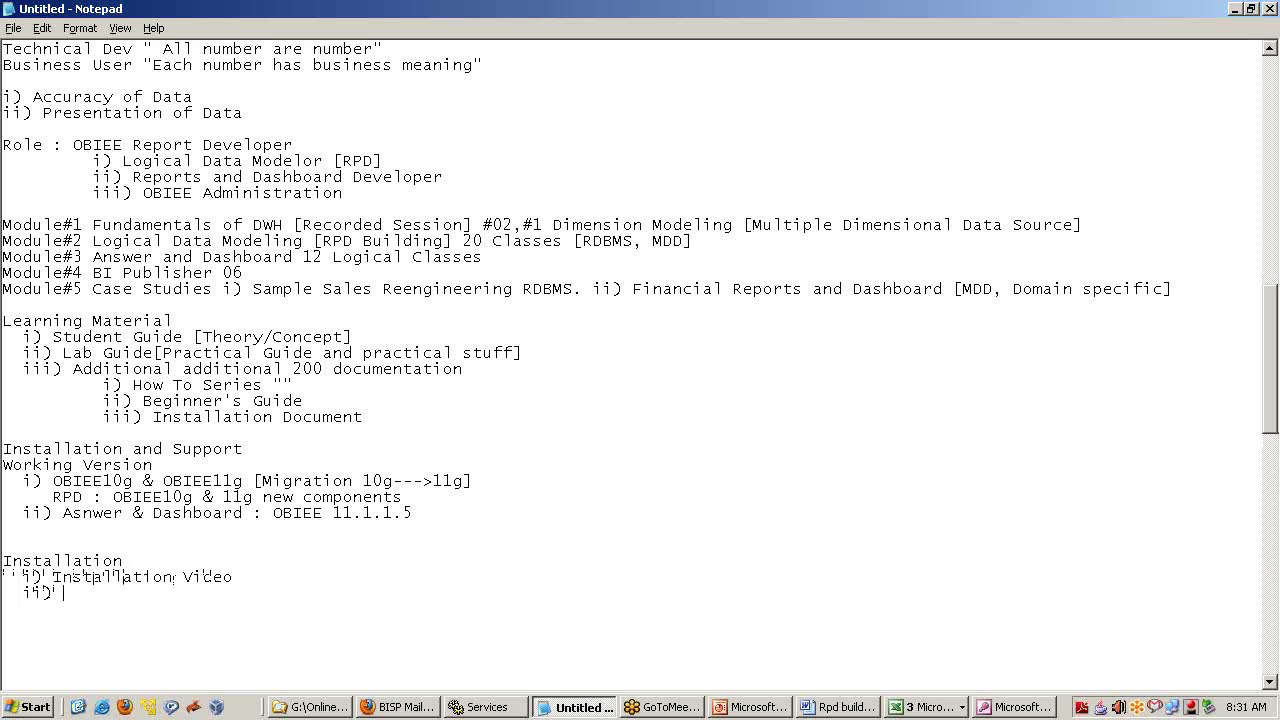
pyautogui.write('Installation')
pyautogui.write('Documentation 10g, 11g')
pyautogui.click(374, 593)
pyautogui.write('& 11g   iii')
pyautogui.write(') ')
pyautogui.write('Support ')
pyautogui.write('team ')
pyautogui.write('[India')
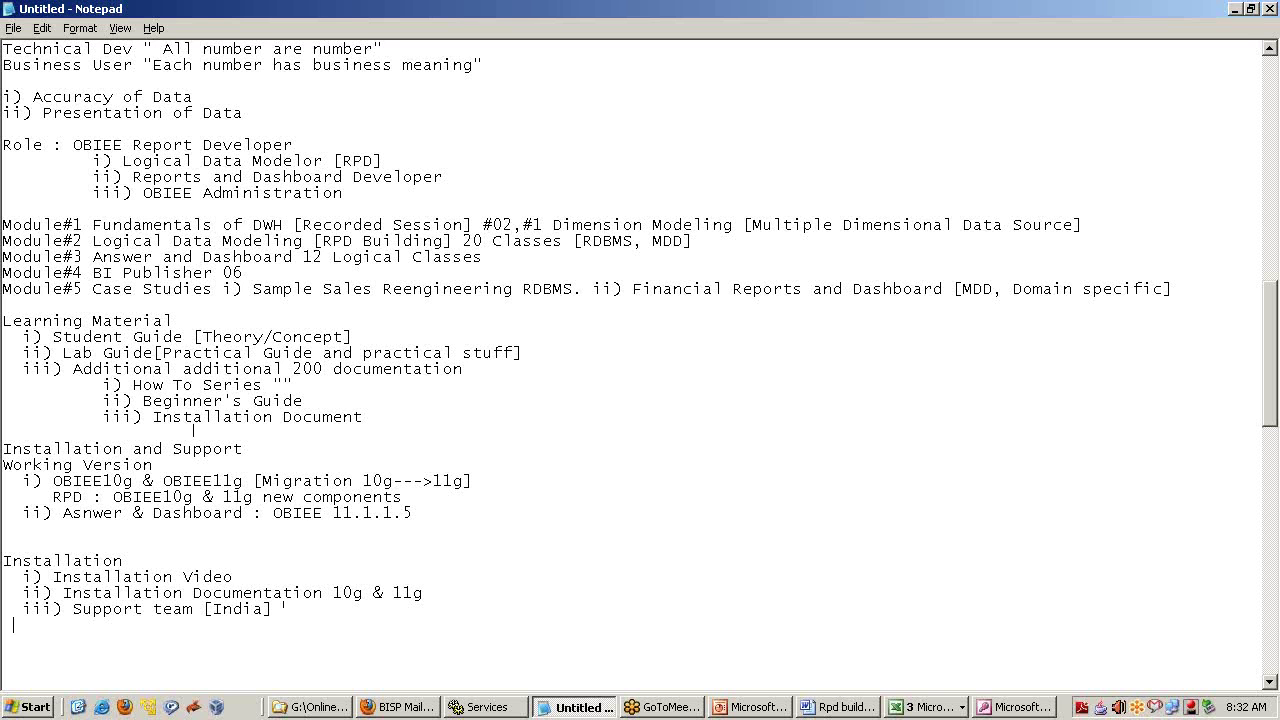
pyautogui.write('v) Prebuilt image fro')
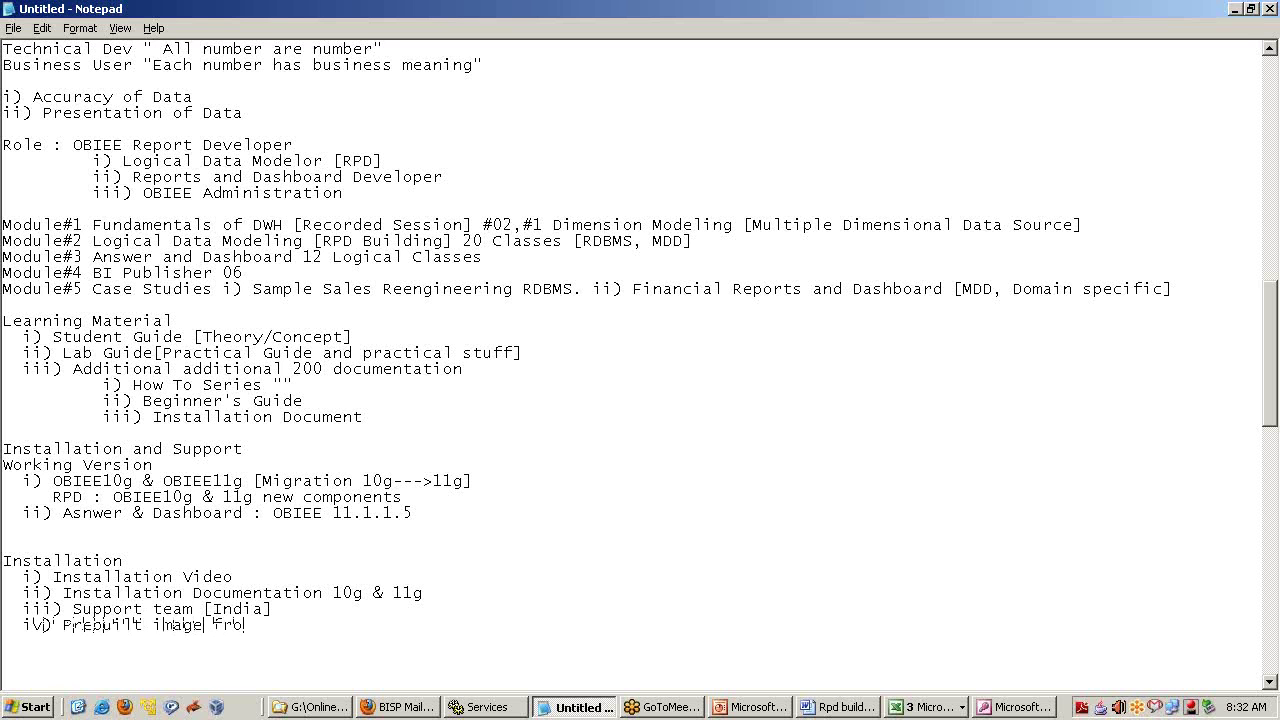
# - Complete item iv) as 'Prebuilt image from Oracle VMWare 25gb OBIEE11g + Hyperion'
pyautogui.write('m Oracle VMWare')
pyautogui.write('25gb OBIEE11')
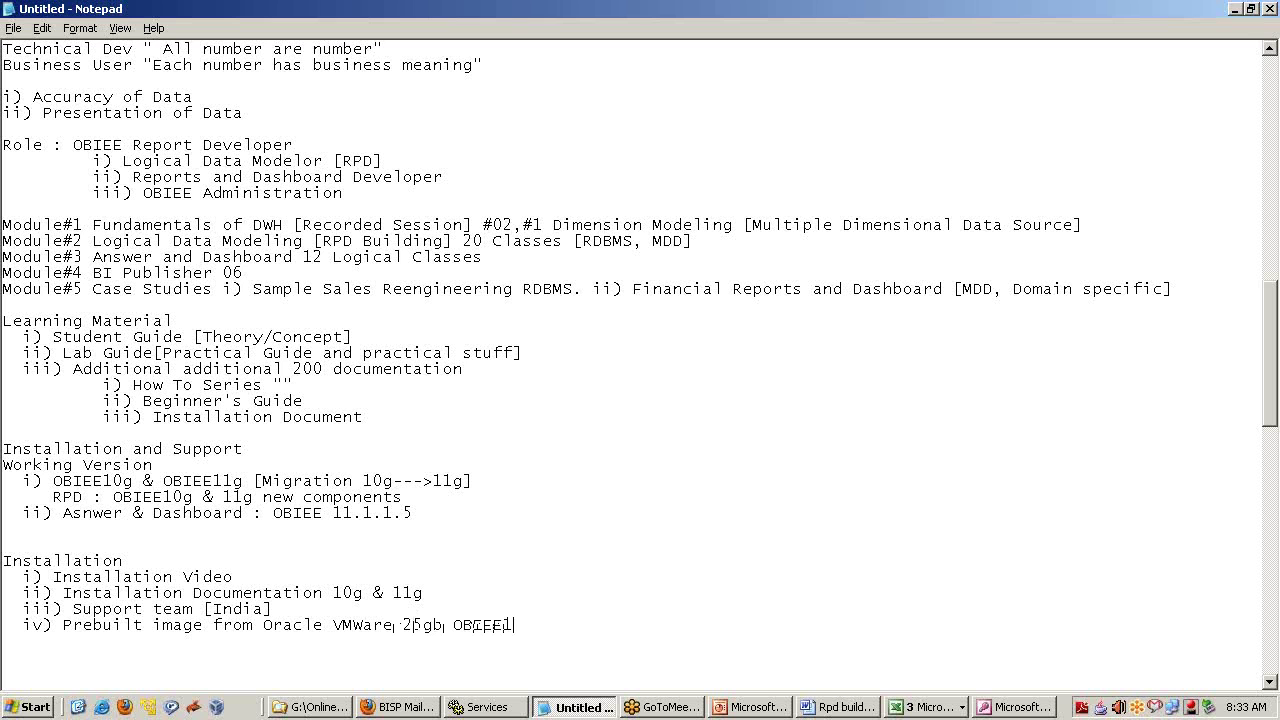
pyautogui.write('g + Hyperion')
pyautogui.moveTo(424, 593); pyautogui.dragTo(396, 592)
pyautogui.click(657, 624)
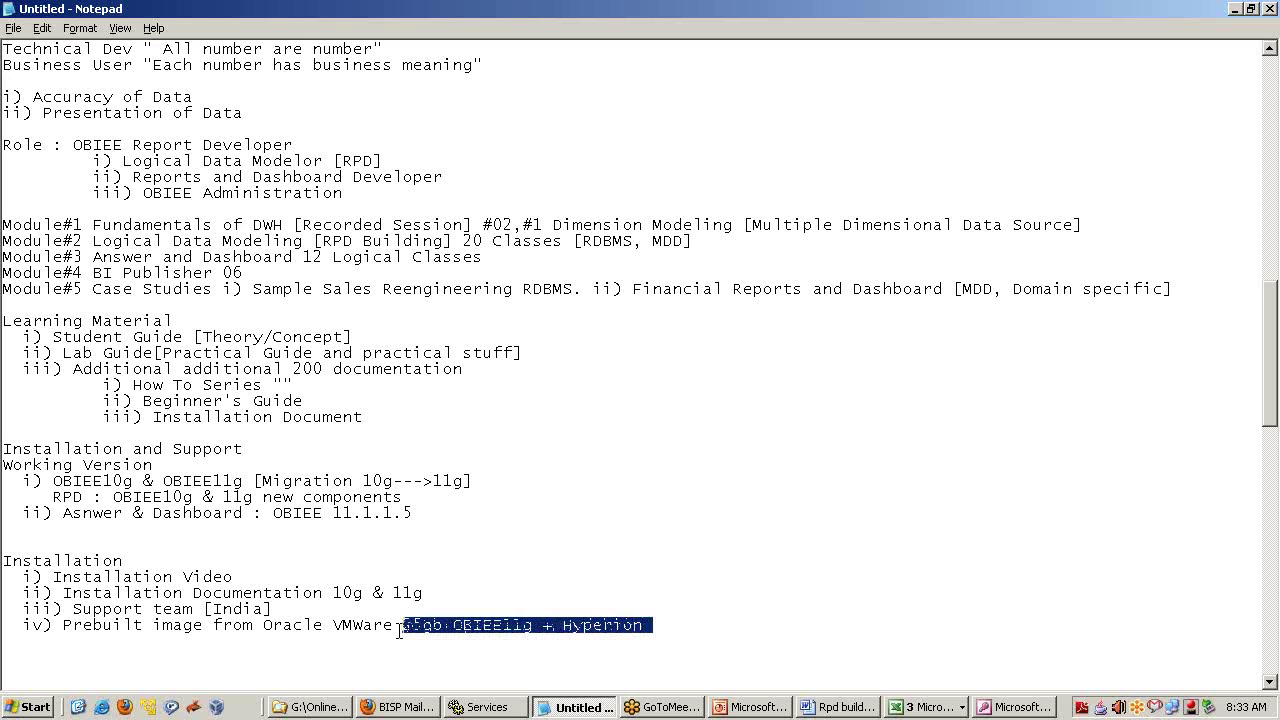
pyautogui.keyDown('shift'); pyautogui.click(20, 636); pyautogui.keyUp('shift')
pyautogui.click(546, 605)
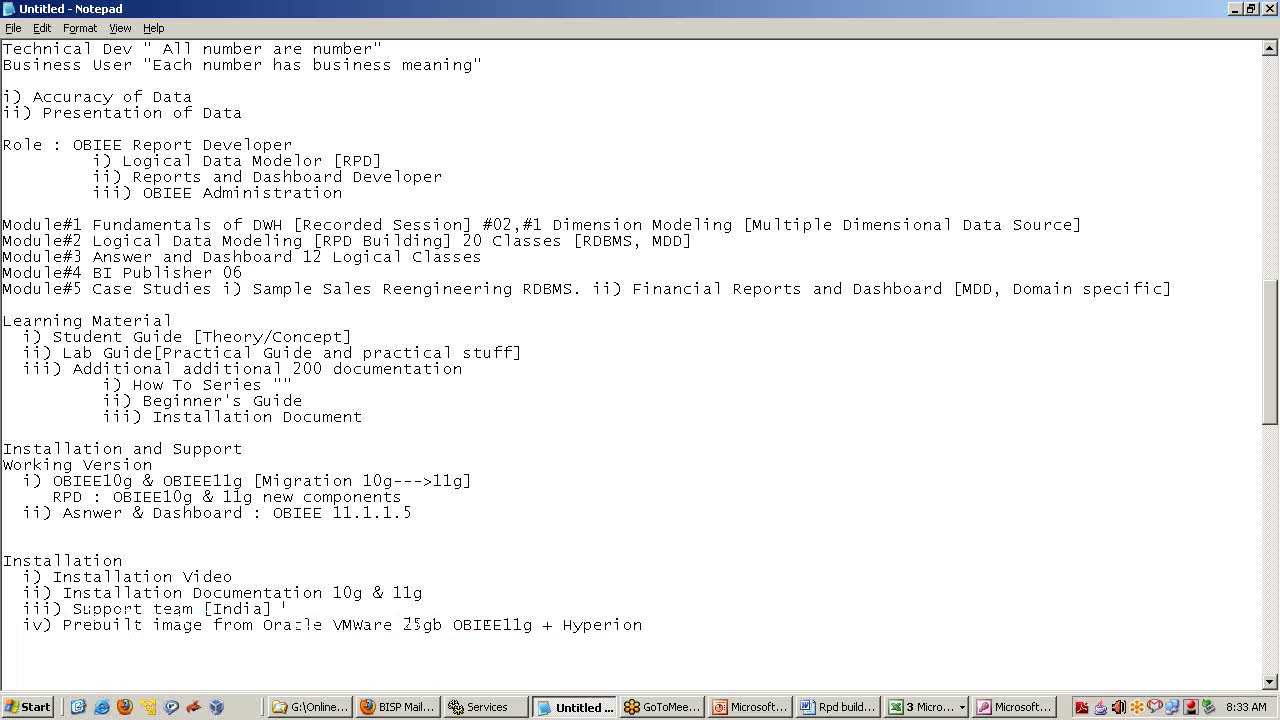
# - Add a Missing Class heading followed by a first 'i)' item line
pyautogui.write('Missing Class')
pyautogui.press('Return')
pyautogui.write('i)')
# - Under Missing Class, write item i) 'Recorded sessions for few missing classes subject to before...'
pyautogui.scroll(-1, 732, 638)
pyautogui.scroll(-1, 732, 638)
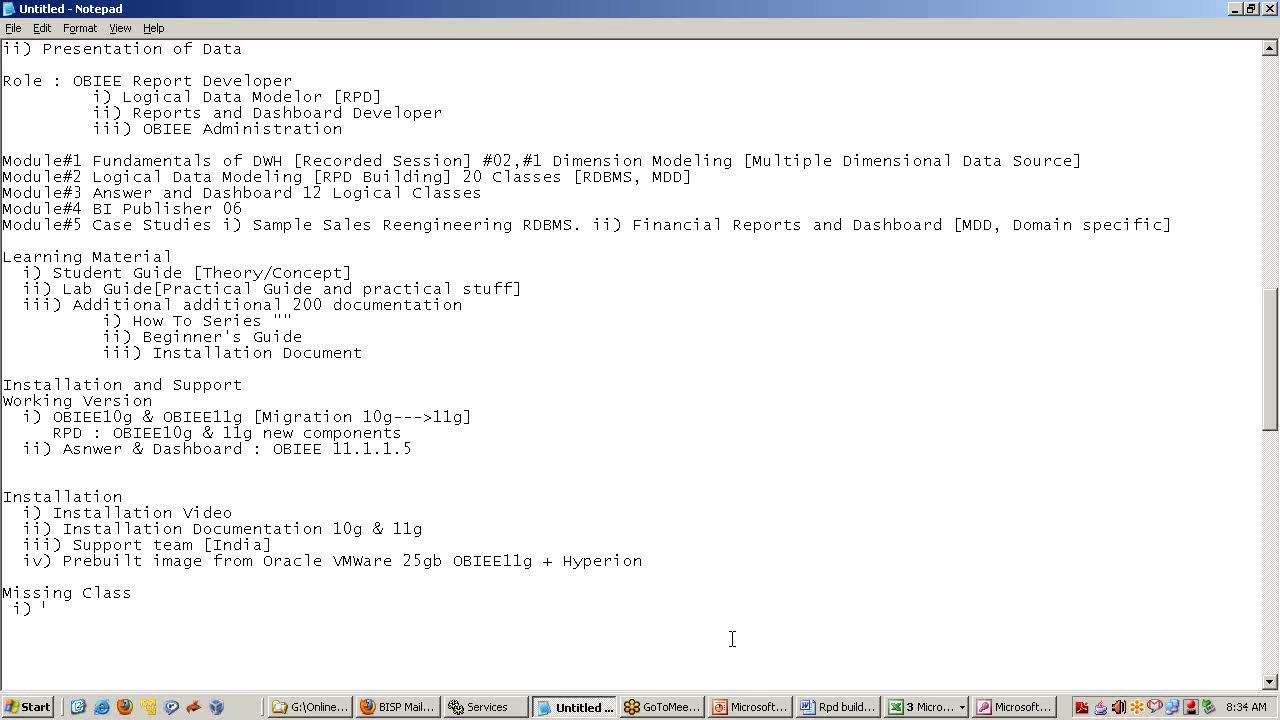
pyautogui.write('Wid')
pyautogui.press('BackSpace')
pyautogui.press('BackSpace')
pyautogui.press('BackSpace')
pyautogui.write('Recprded sessions for')
pyautogui.write(' missing')
pyautogui.click(263, 608)
pyautogui.write('few missing classes subject to before communic')
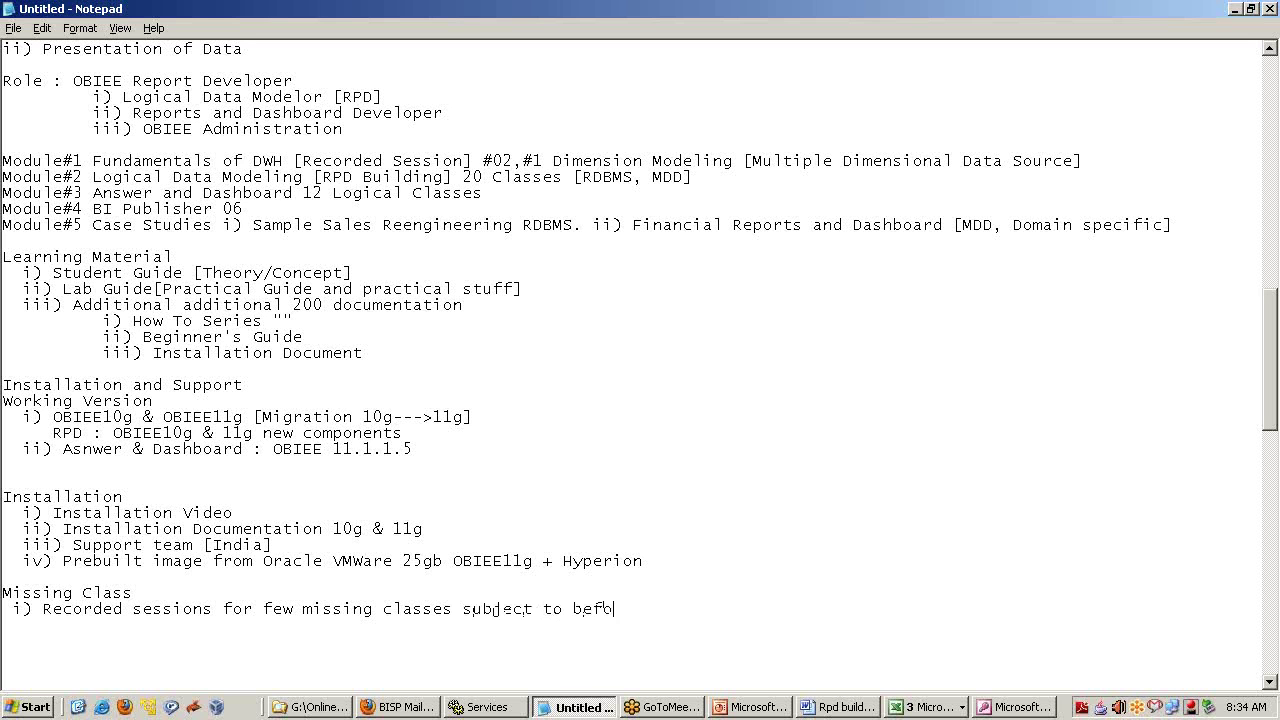